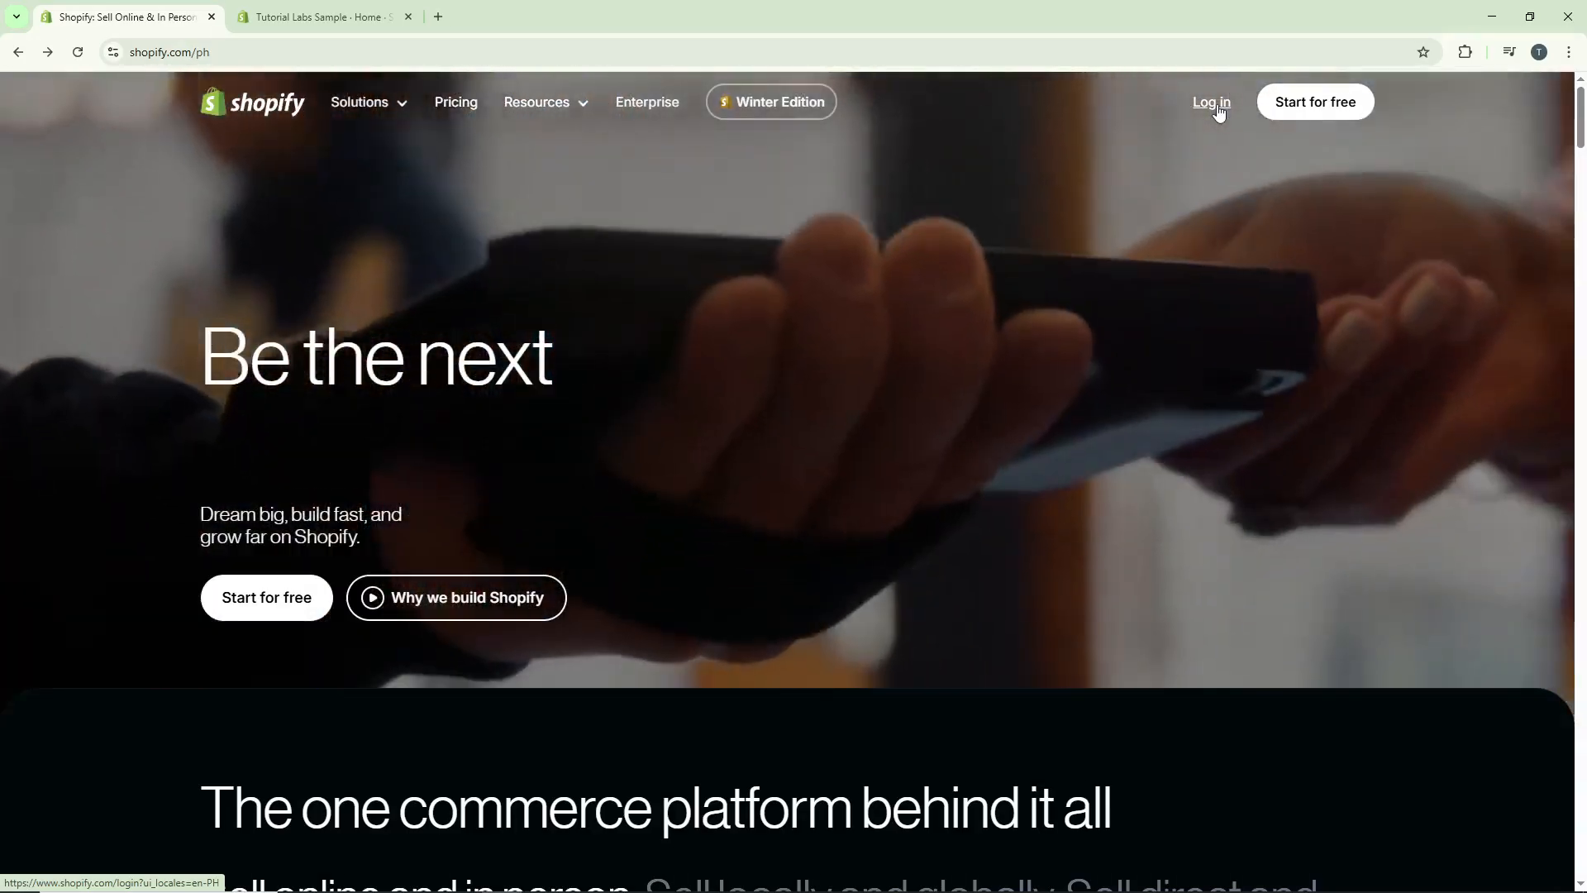
# Switch to the store admin and open the Shopify App Store from the store's app settings
pyautogui.hotkey('ctrl', 'Tab')
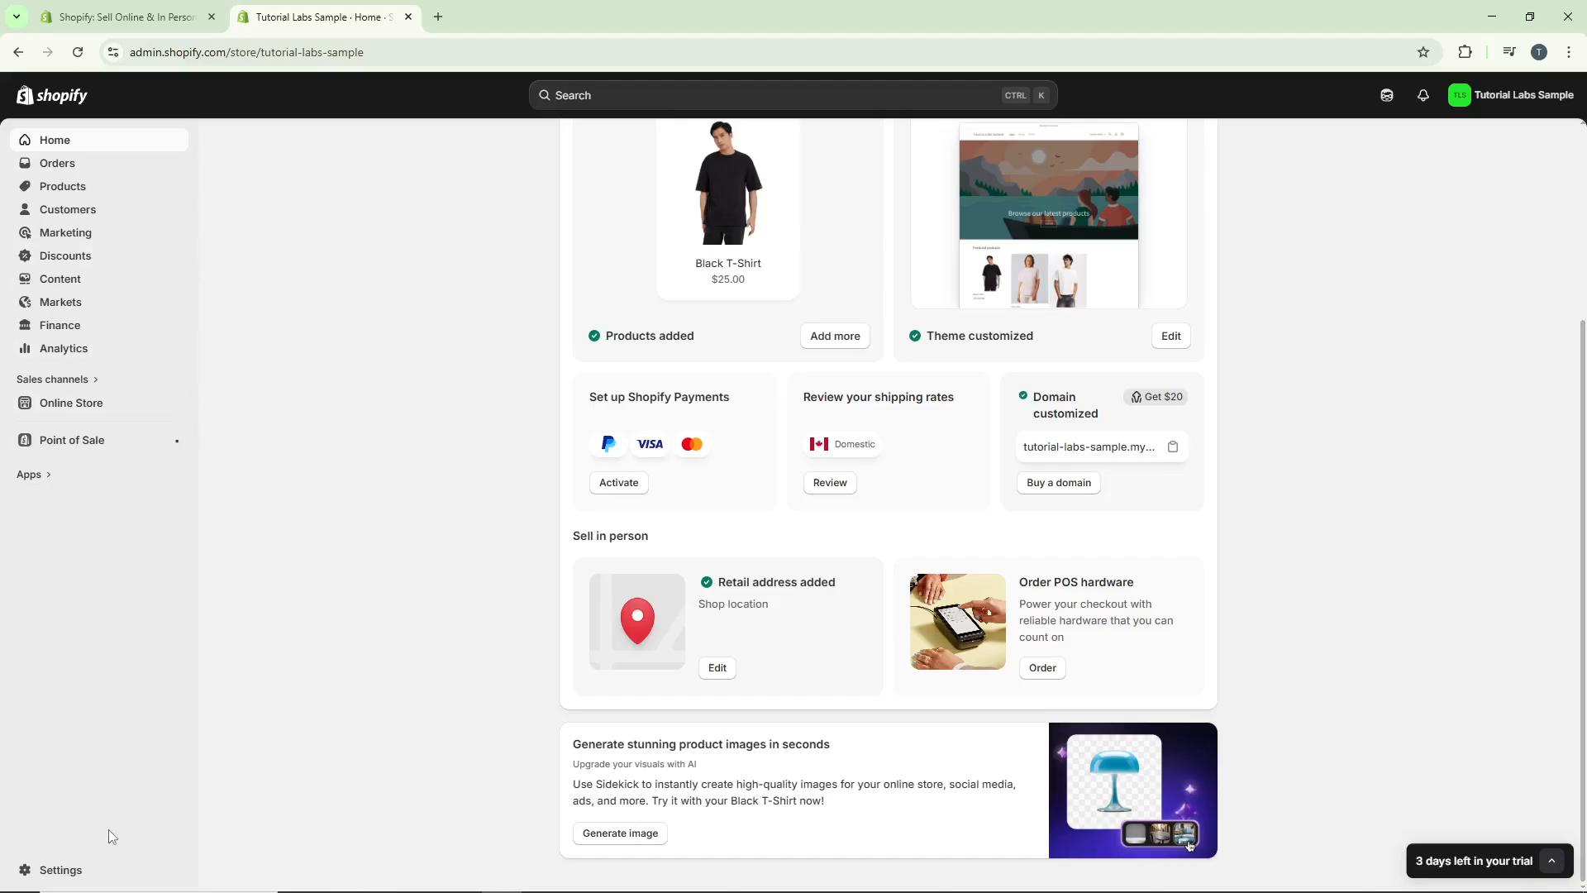
pyautogui.click(92, 870)
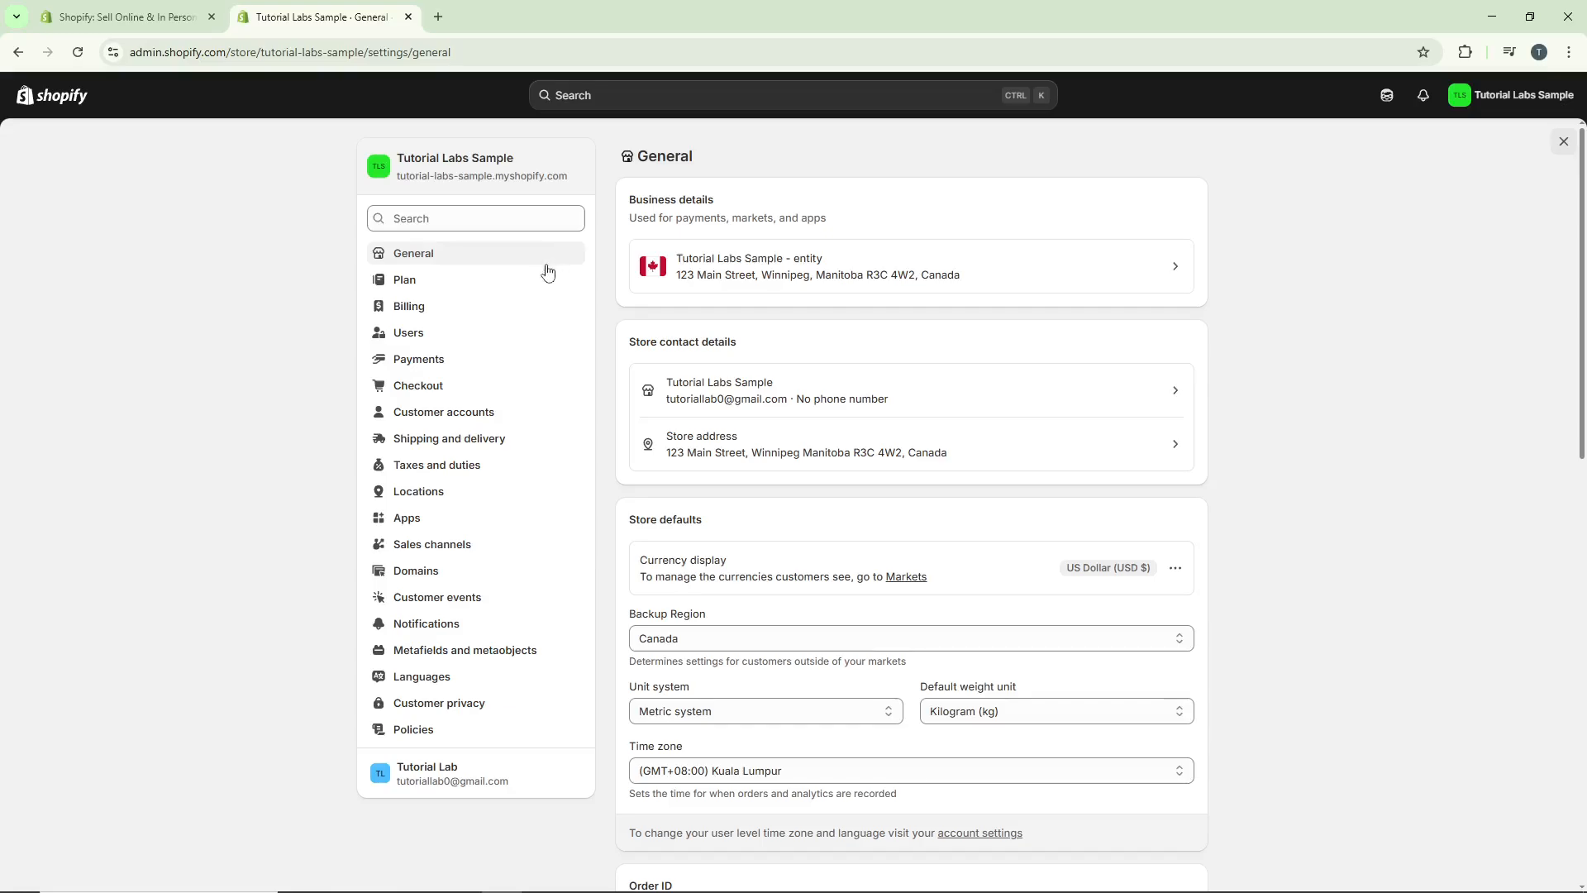
pyautogui.click(506, 522)
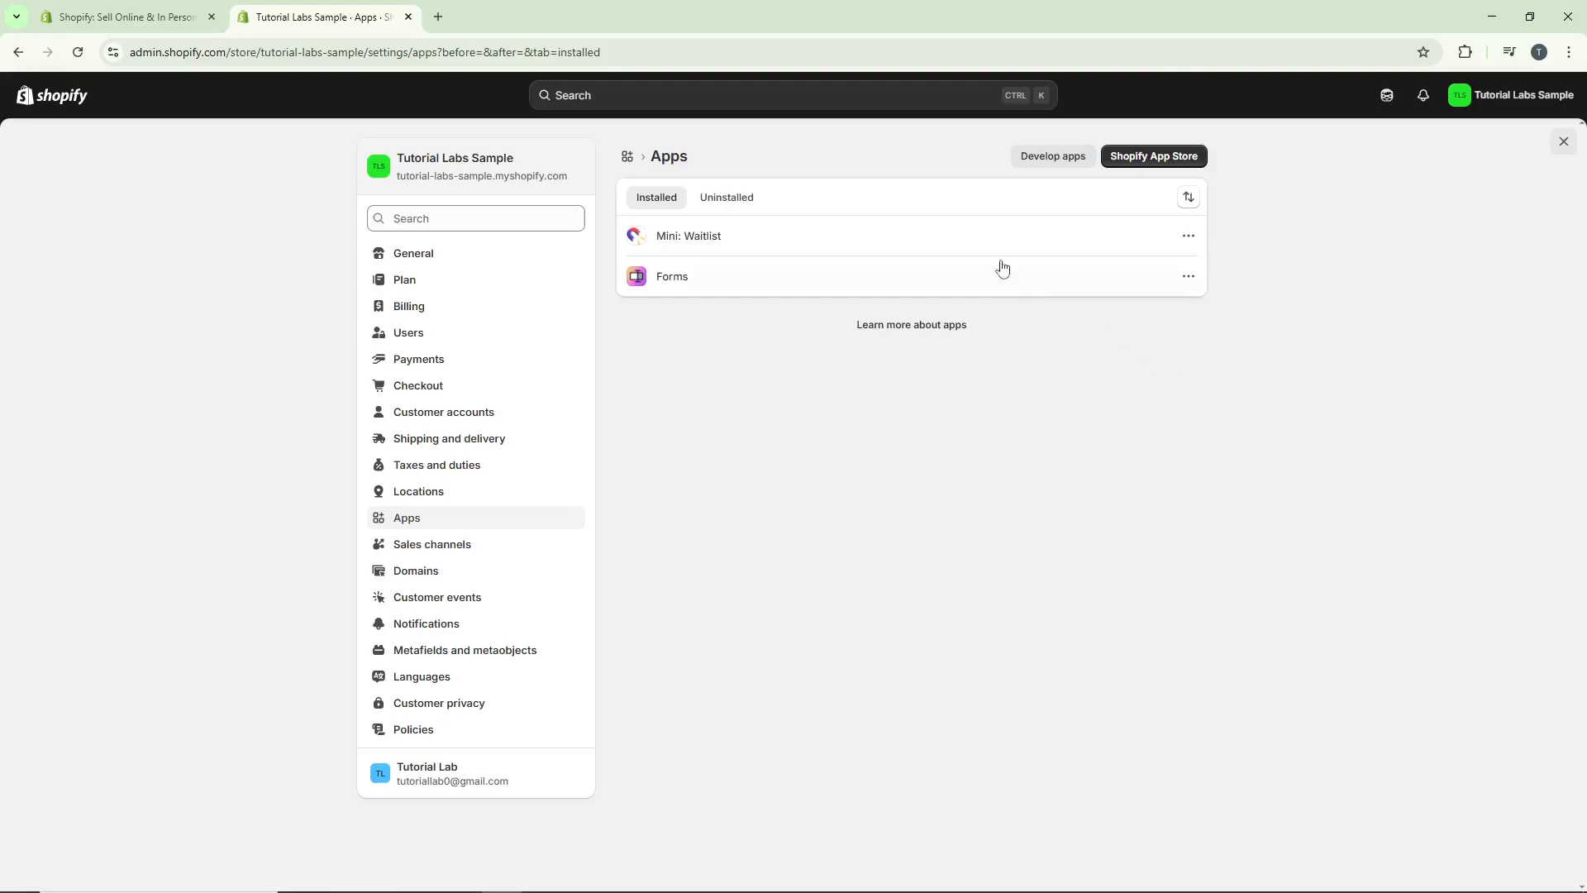
pyautogui.click(1154, 159)
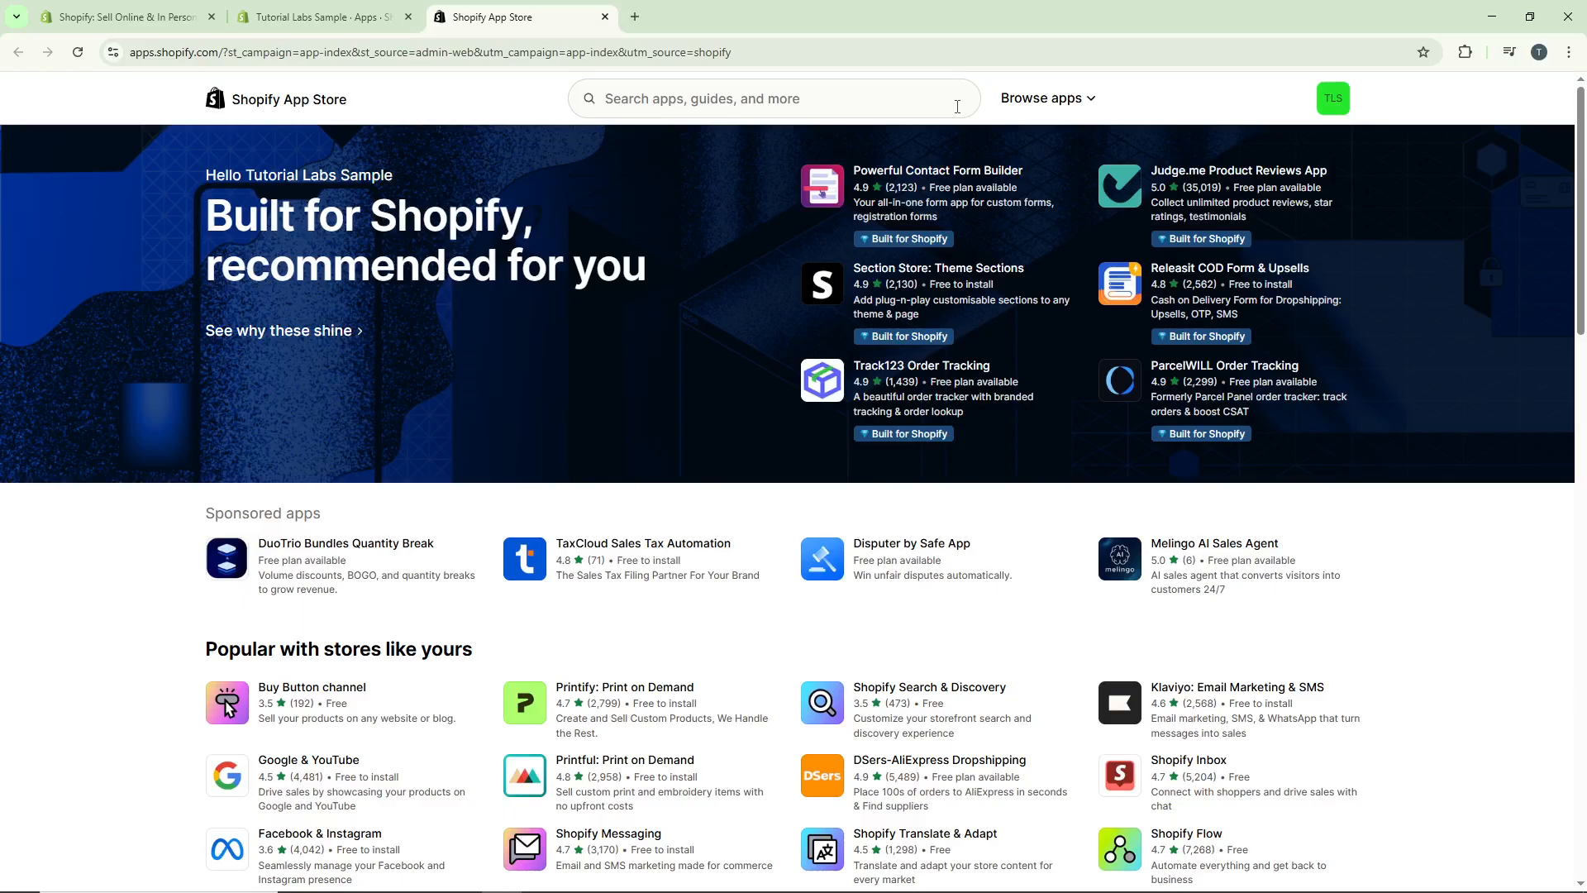
# Search the app store for "digital downloads"
pyautogui.click(848, 96)
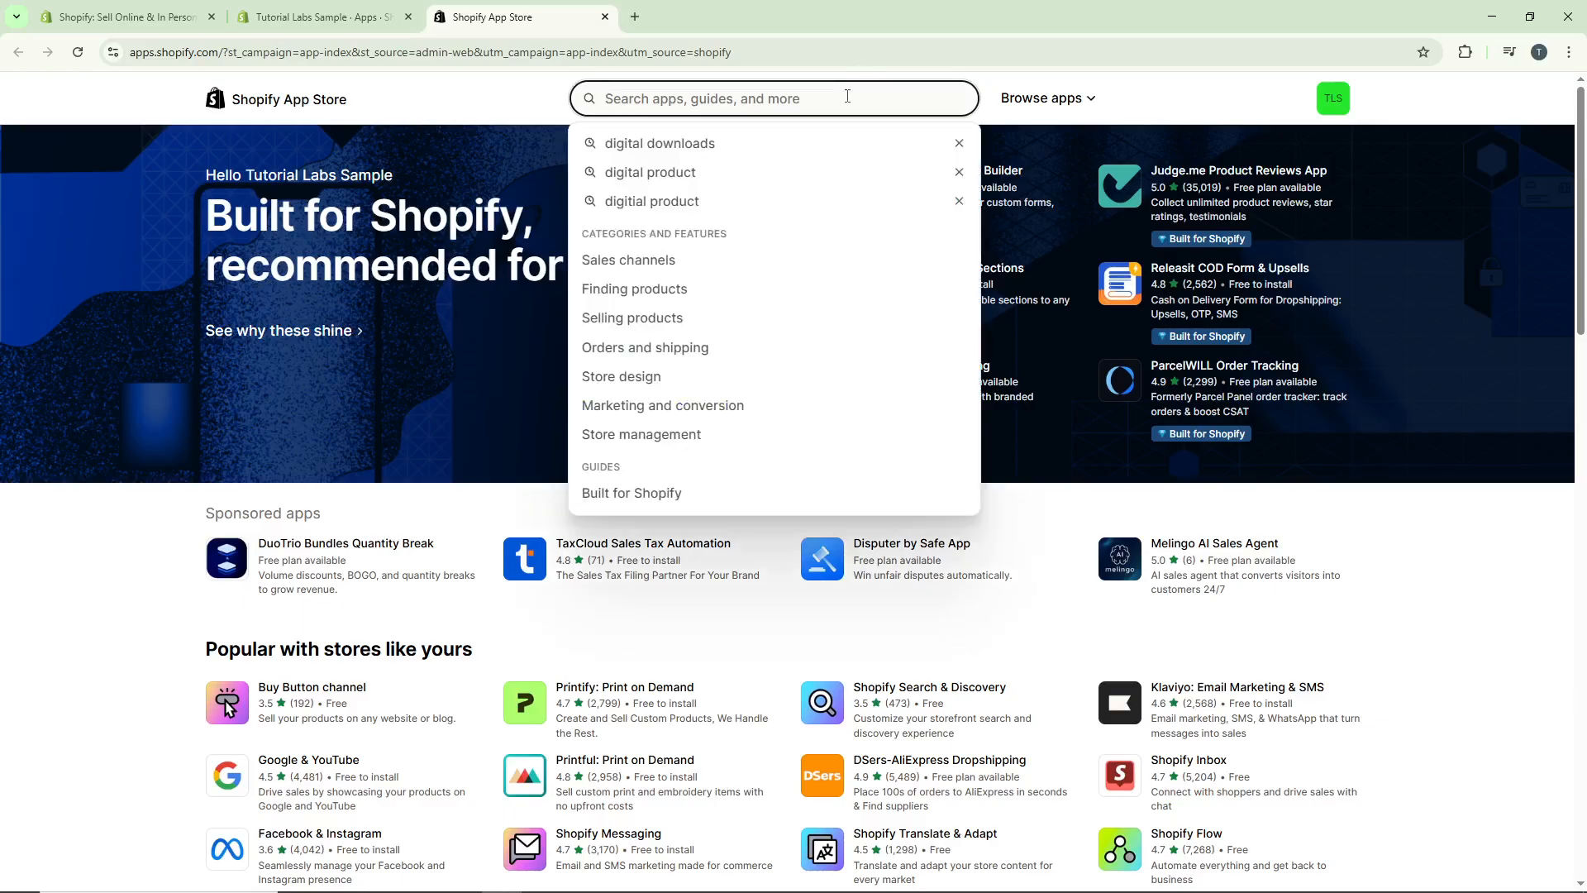
pyautogui.write('digital downloa')
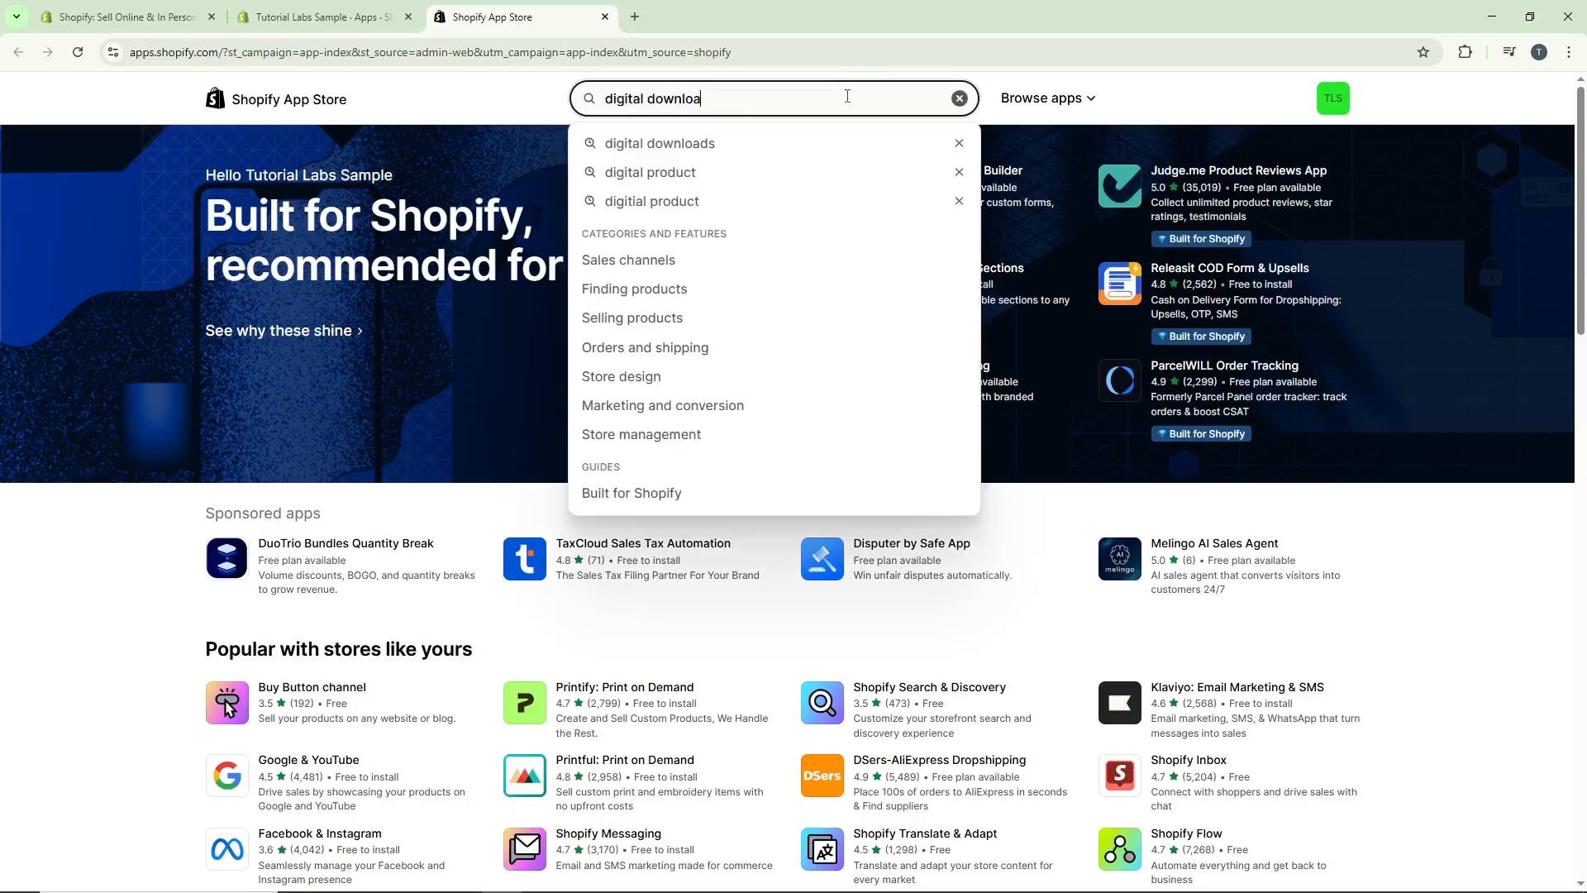
pyautogui.write('ds')
pyautogui.press('Return')
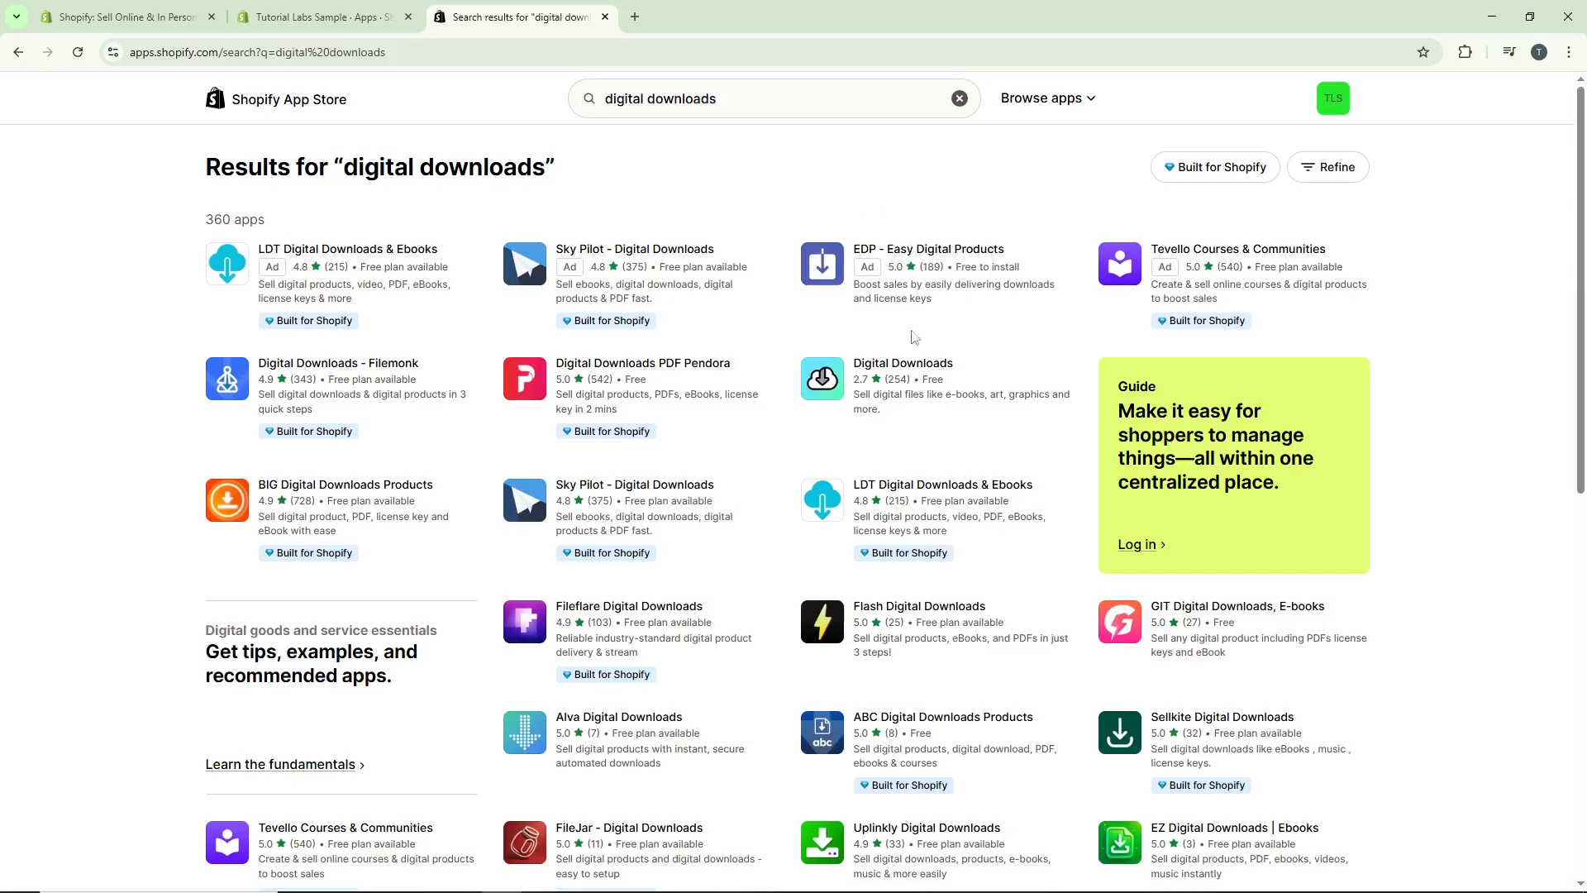
# Install Shopify's free Digital Downloads app on the store, approving its data access
pyautogui.click(938, 372)
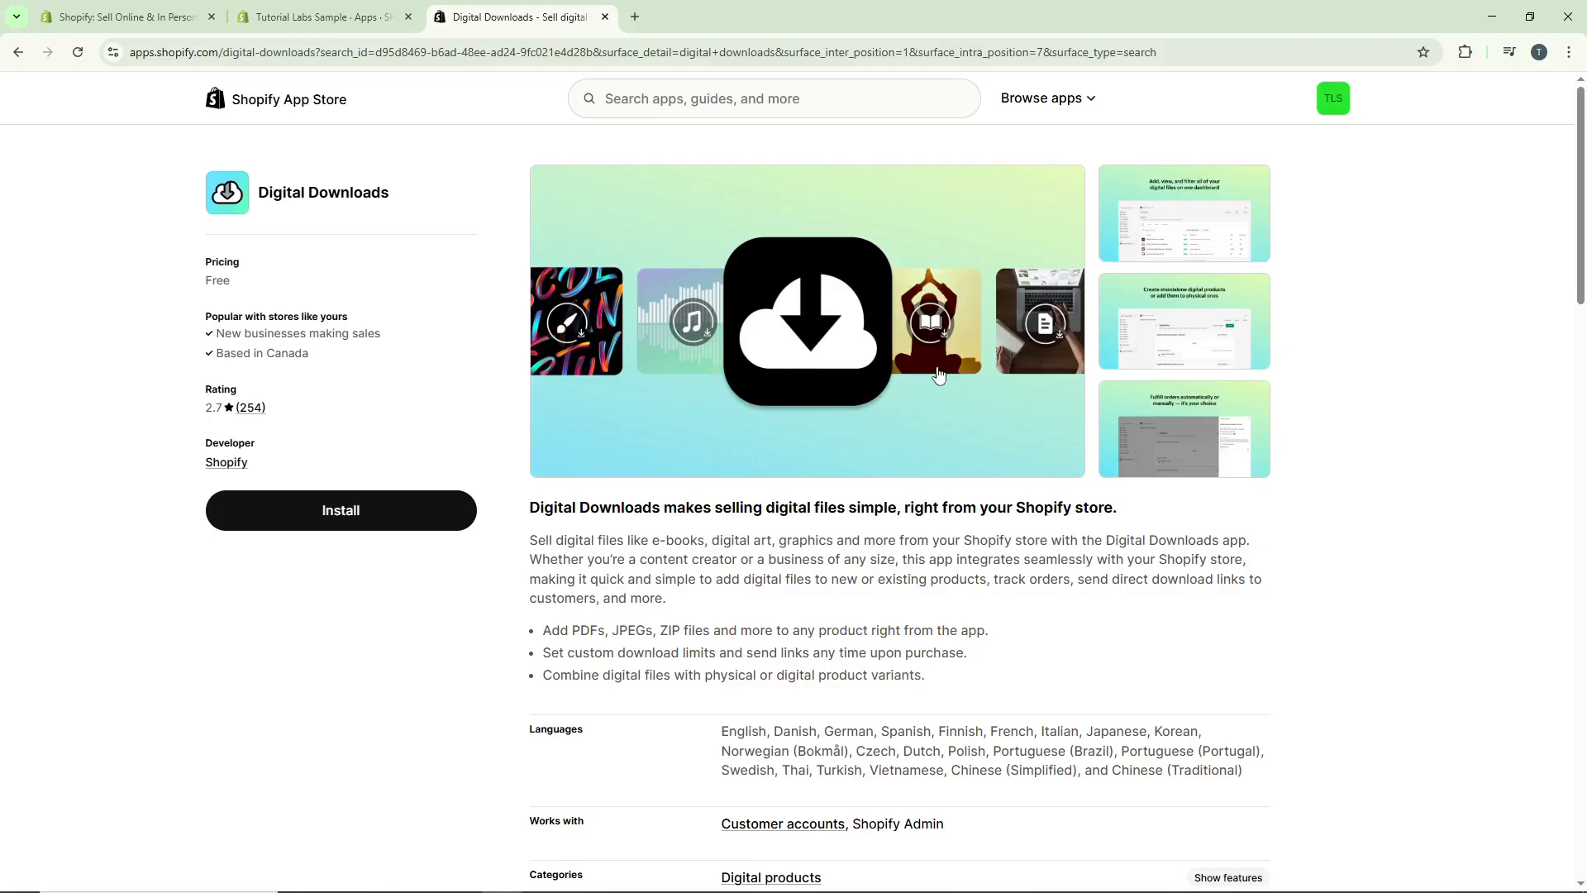
pyautogui.click(421, 519)
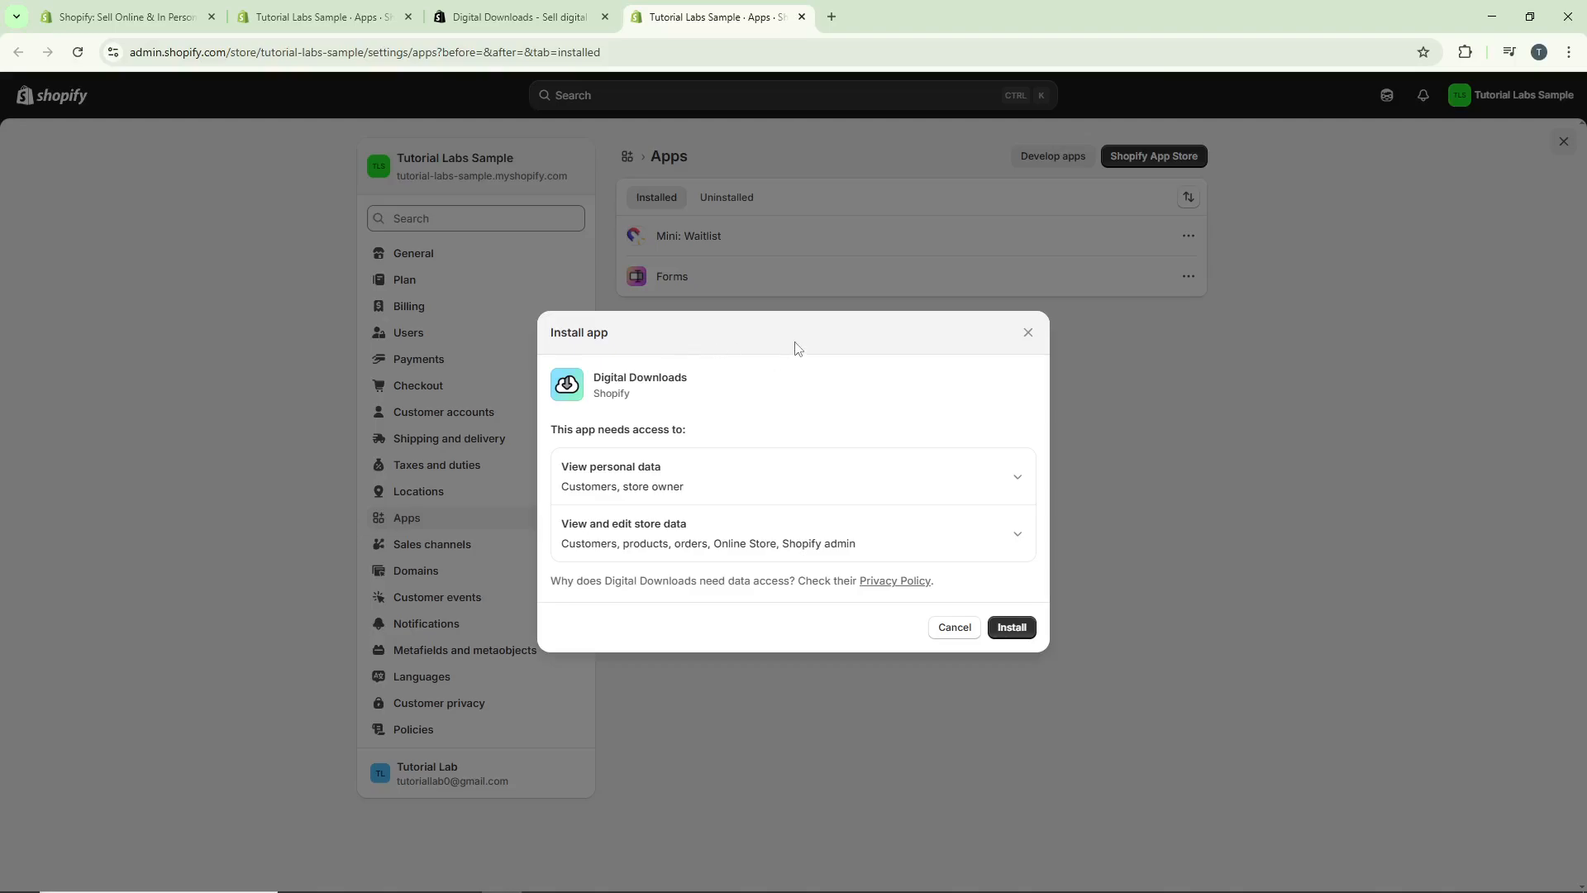
pyautogui.click(1022, 634)
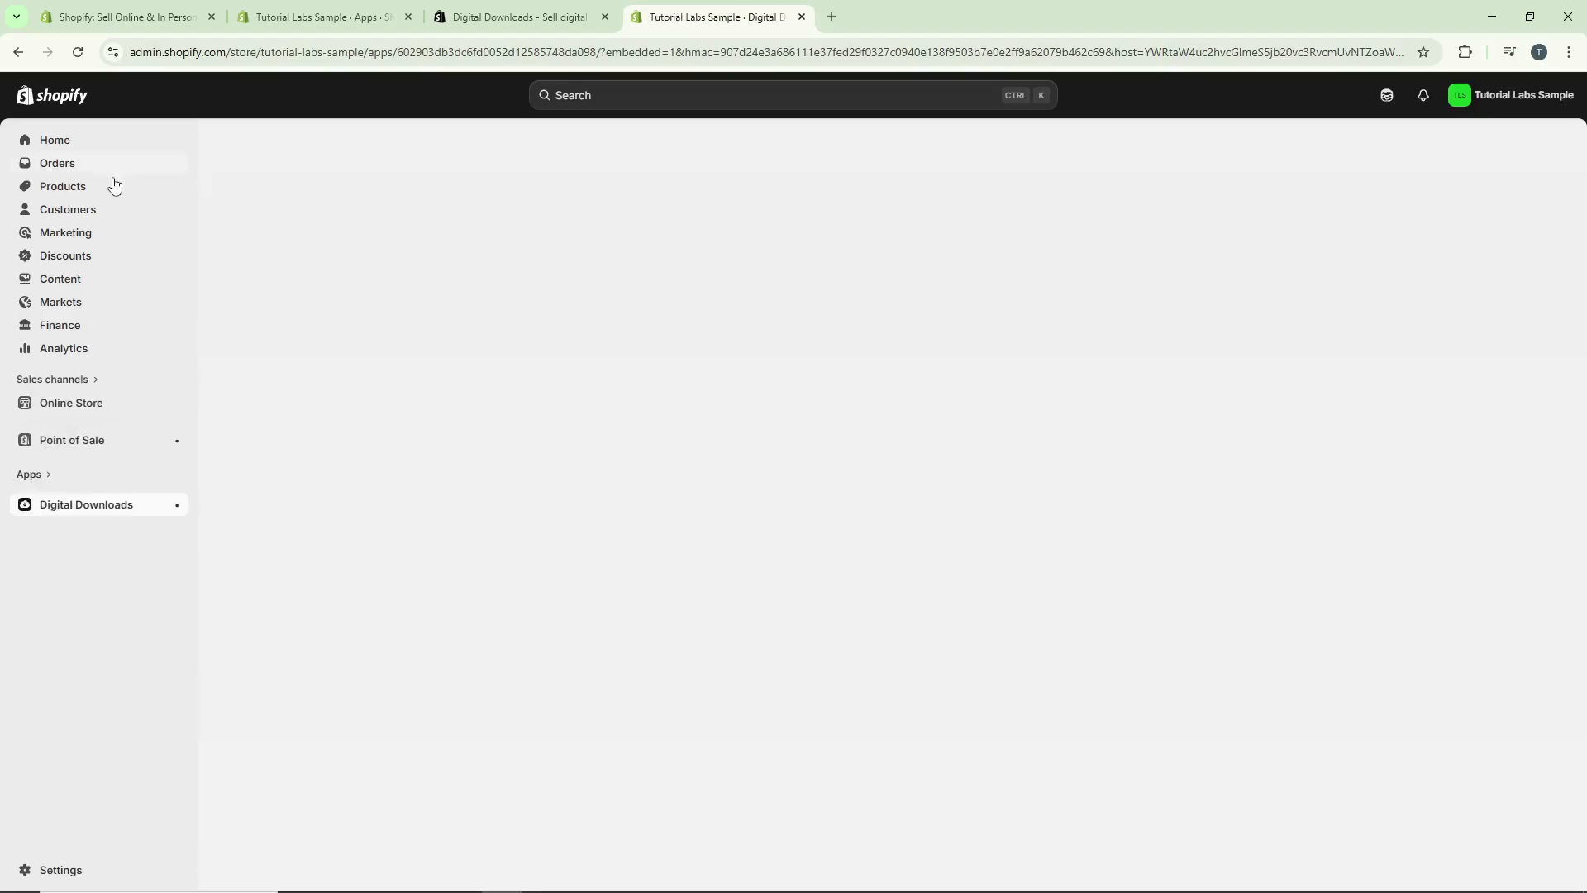
# Start a new product in the store's product list and title it "PDF Tutorial"
pyautogui.click(109, 190)
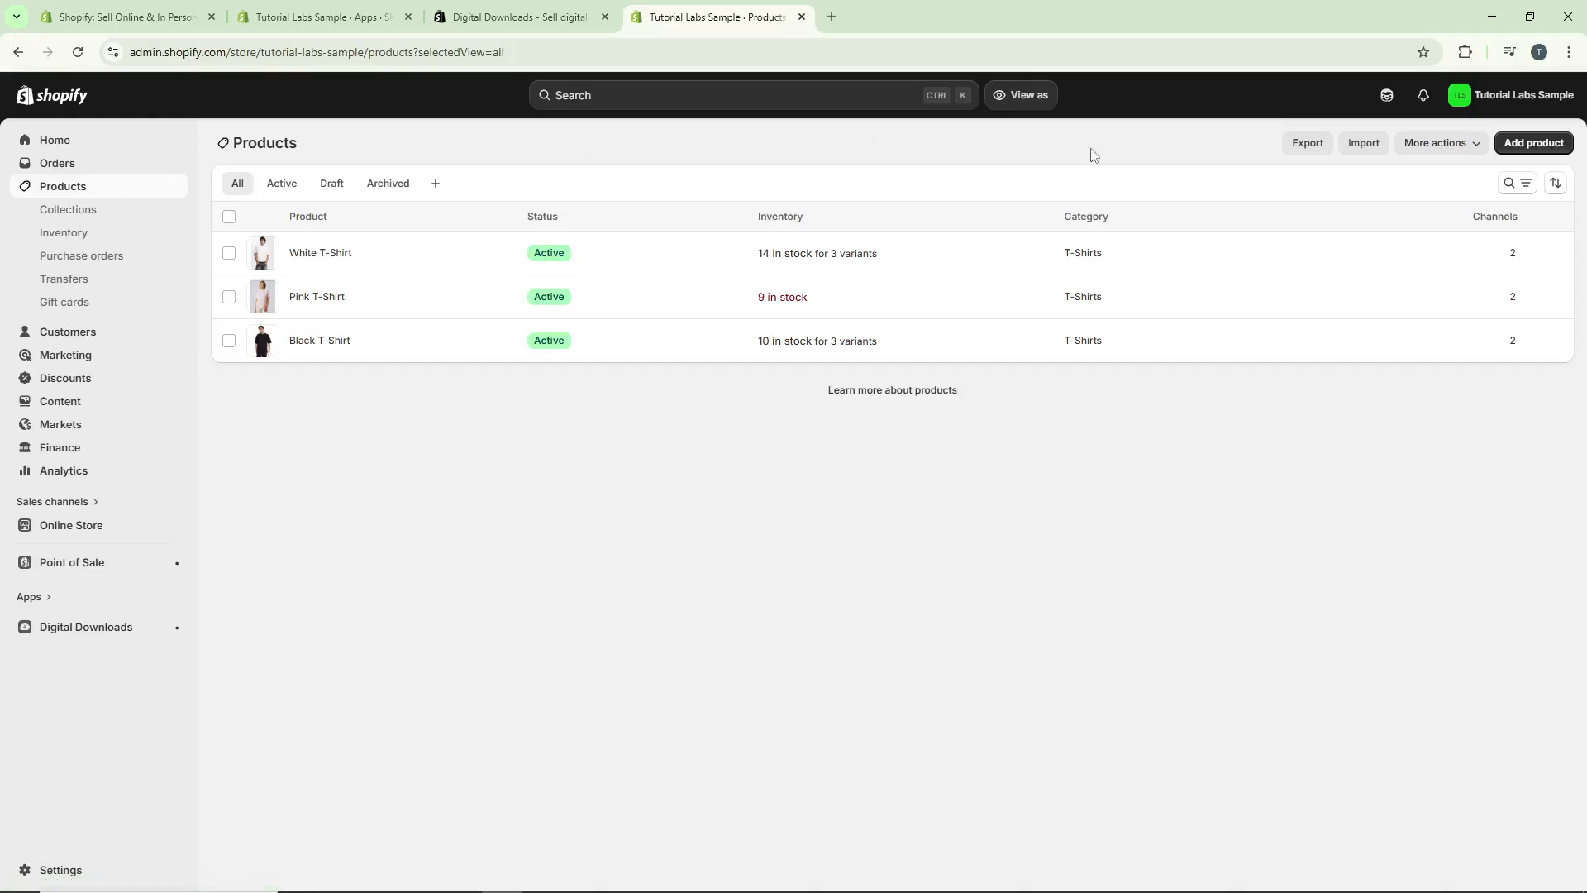
pyautogui.click(1534, 144)
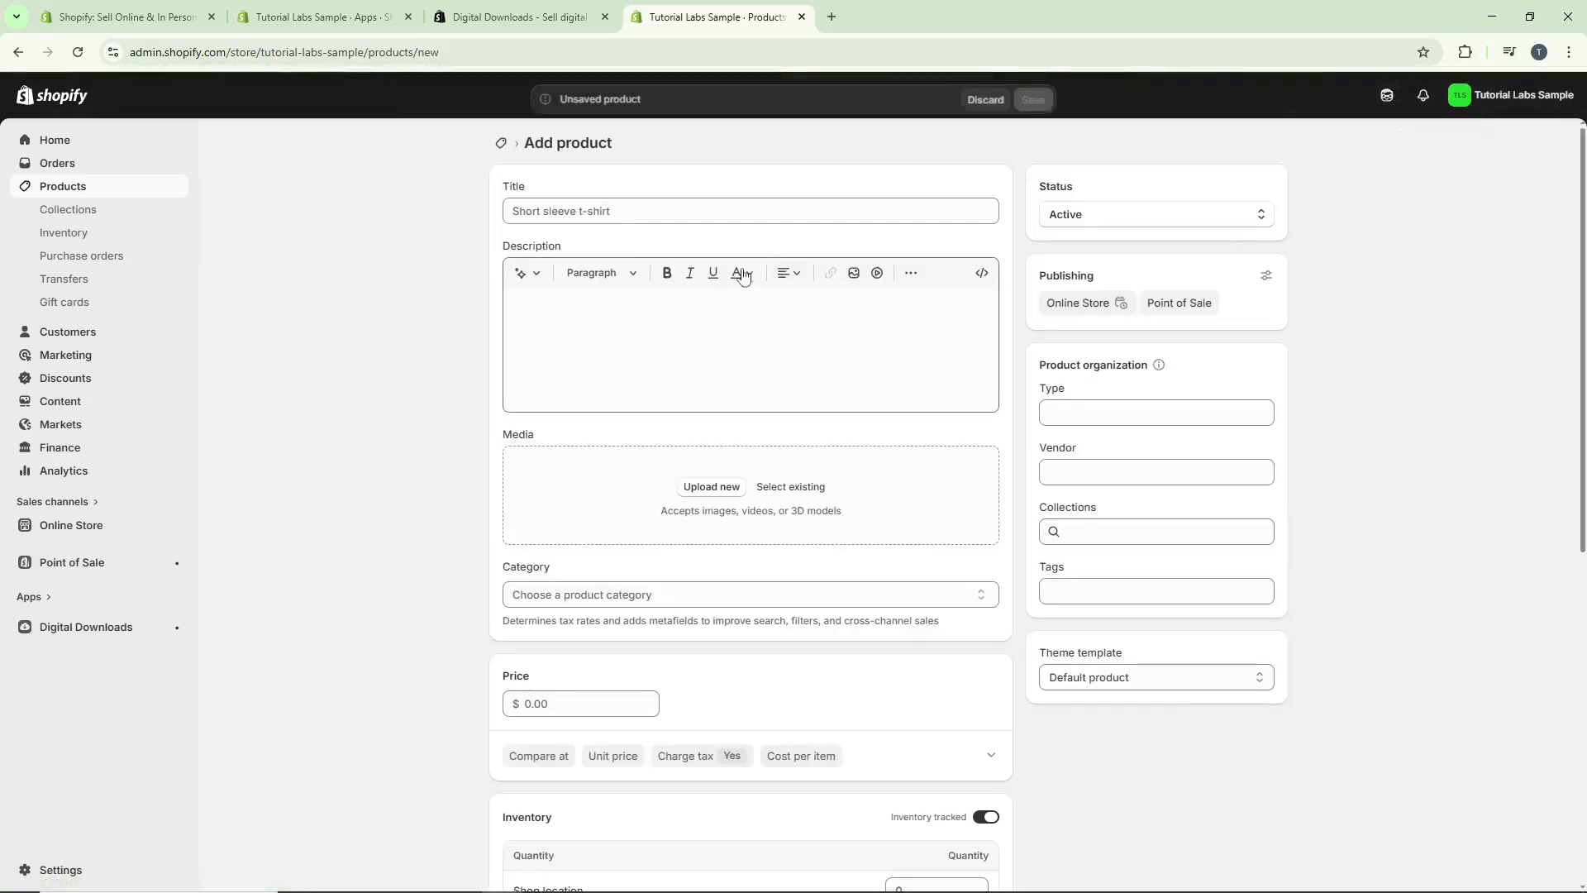
pyautogui.click(600, 212)
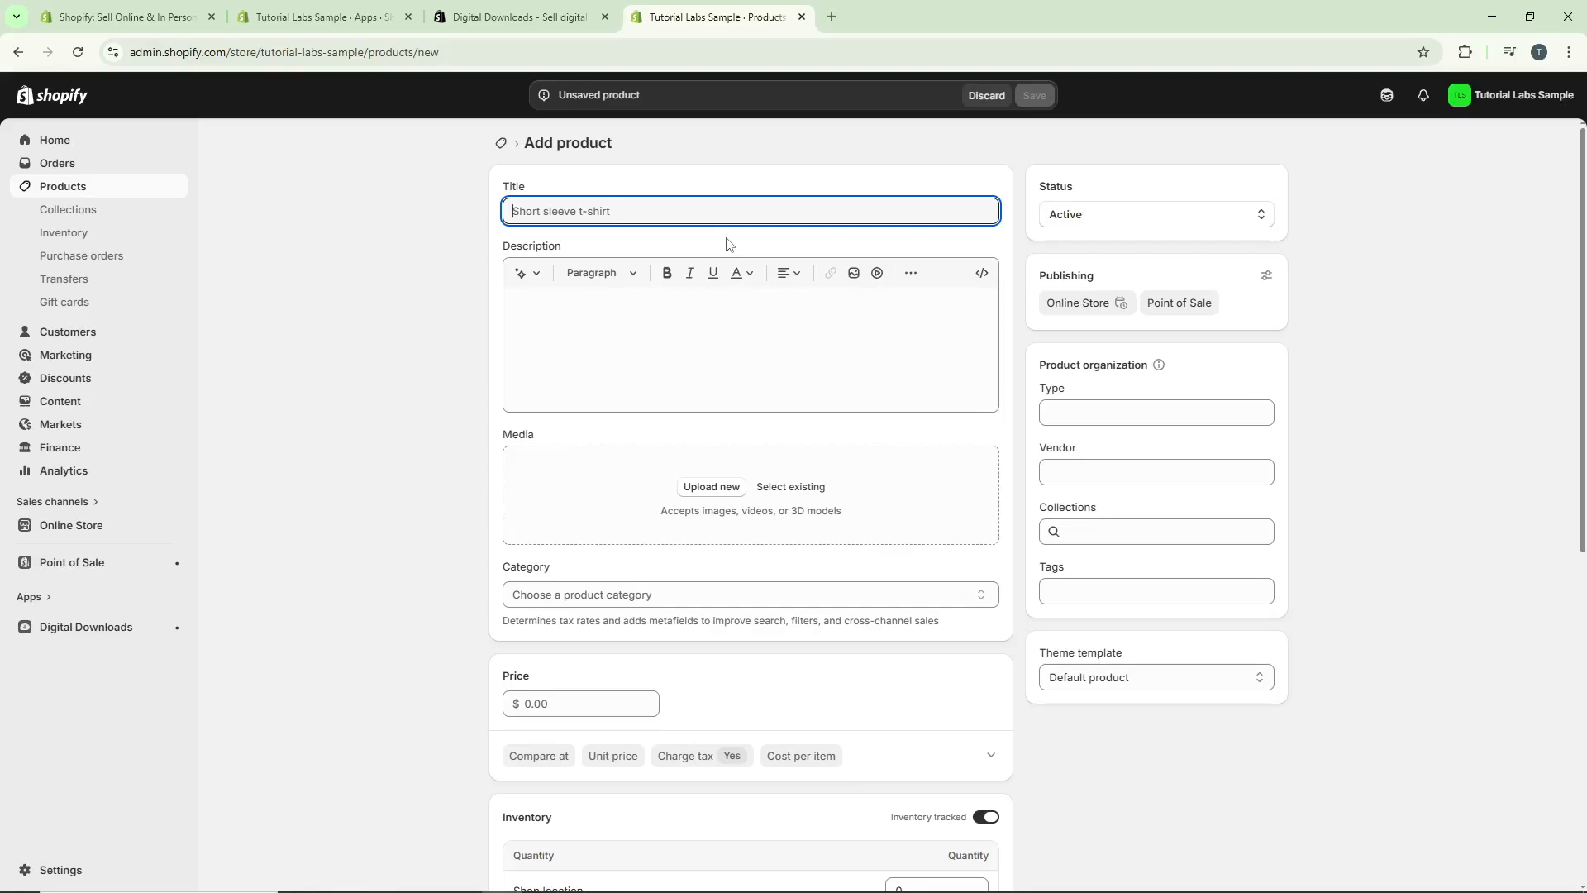
pyautogui.write('PDF Tutorial')
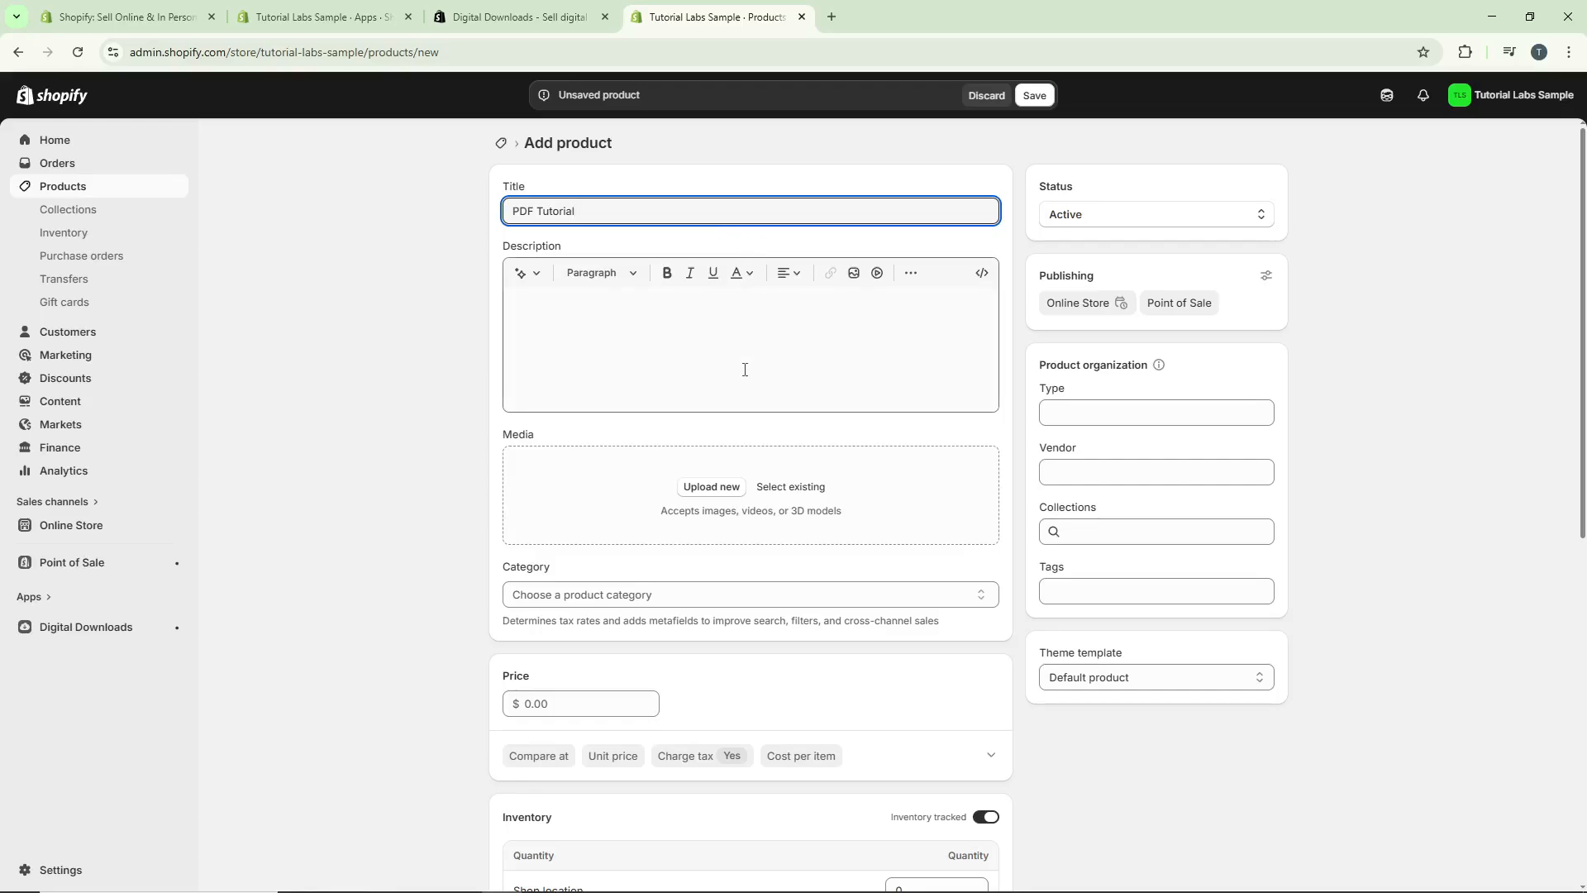
# Set the new product's price to $5.00
pyautogui.scroll(-3, 748, 374)
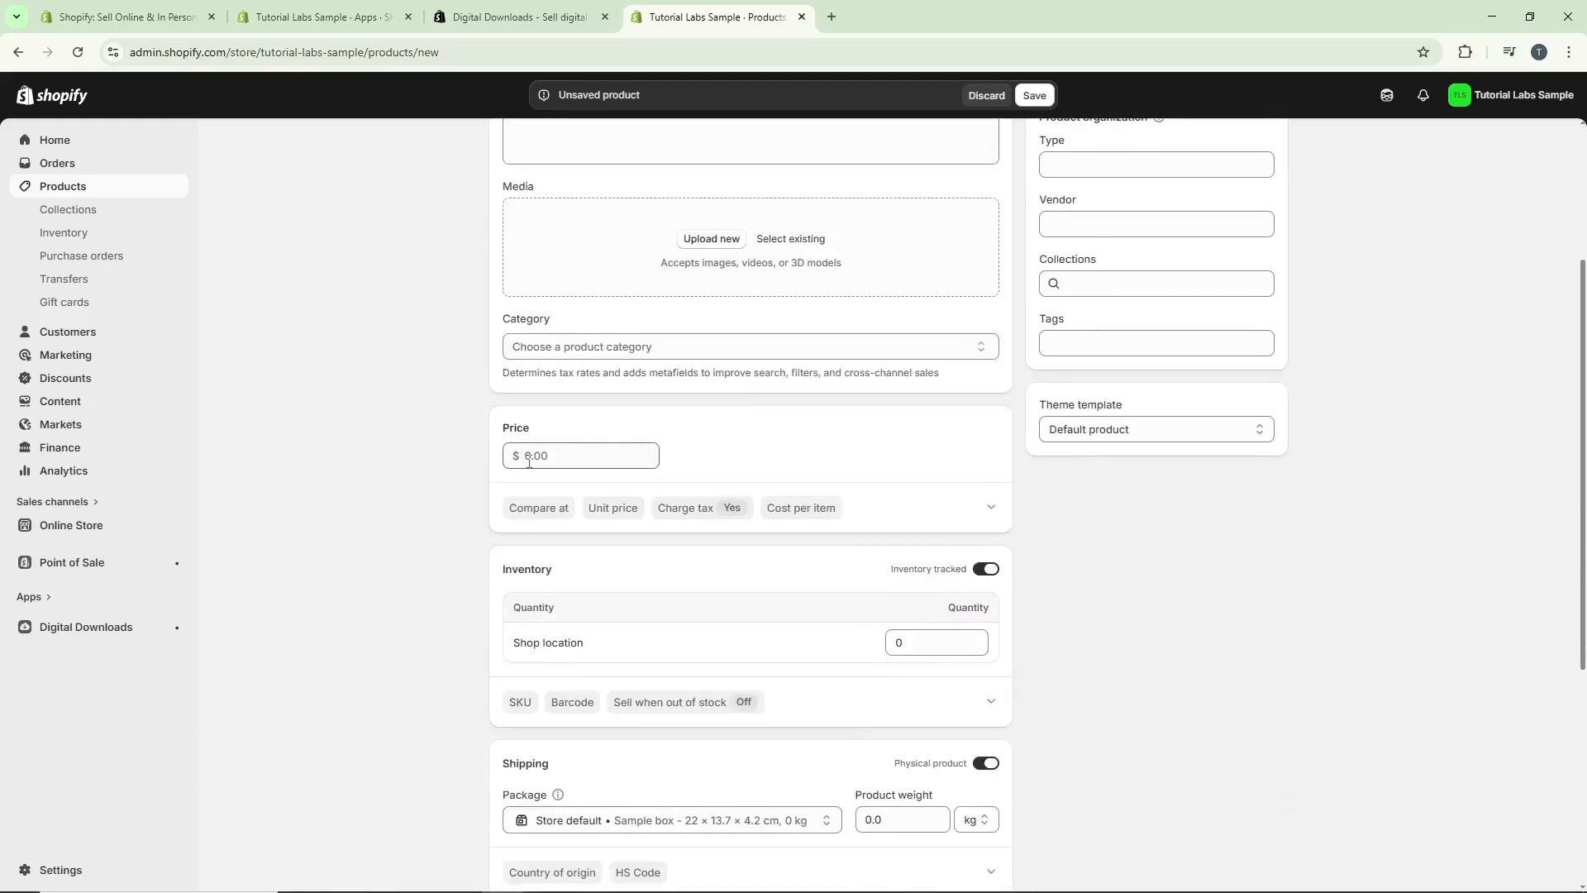
pyautogui.click(530, 460)
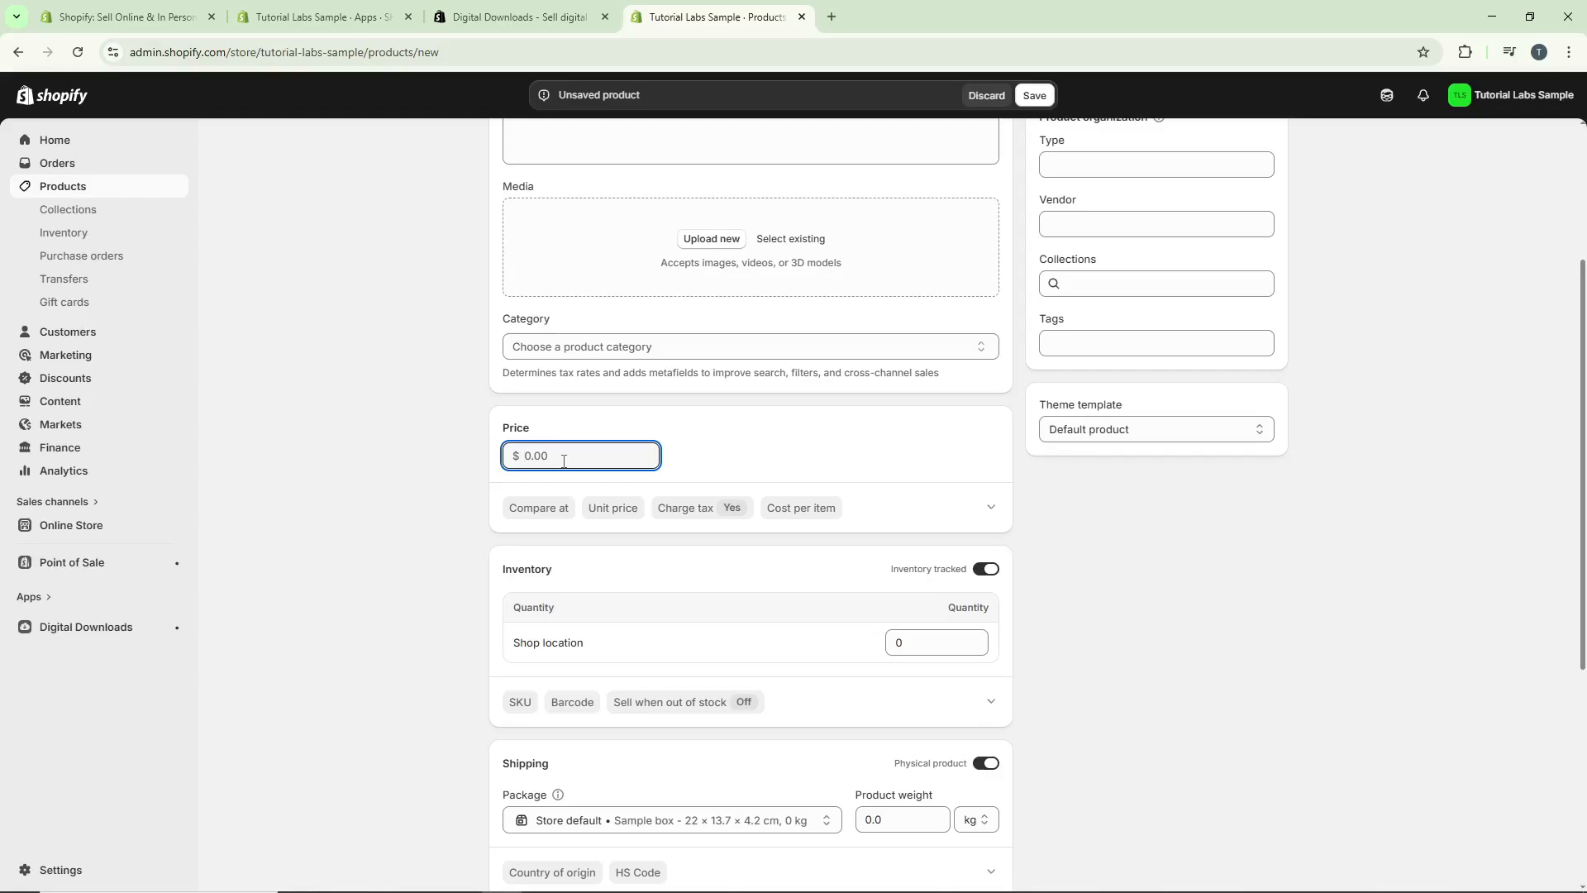
pyautogui.write('5')
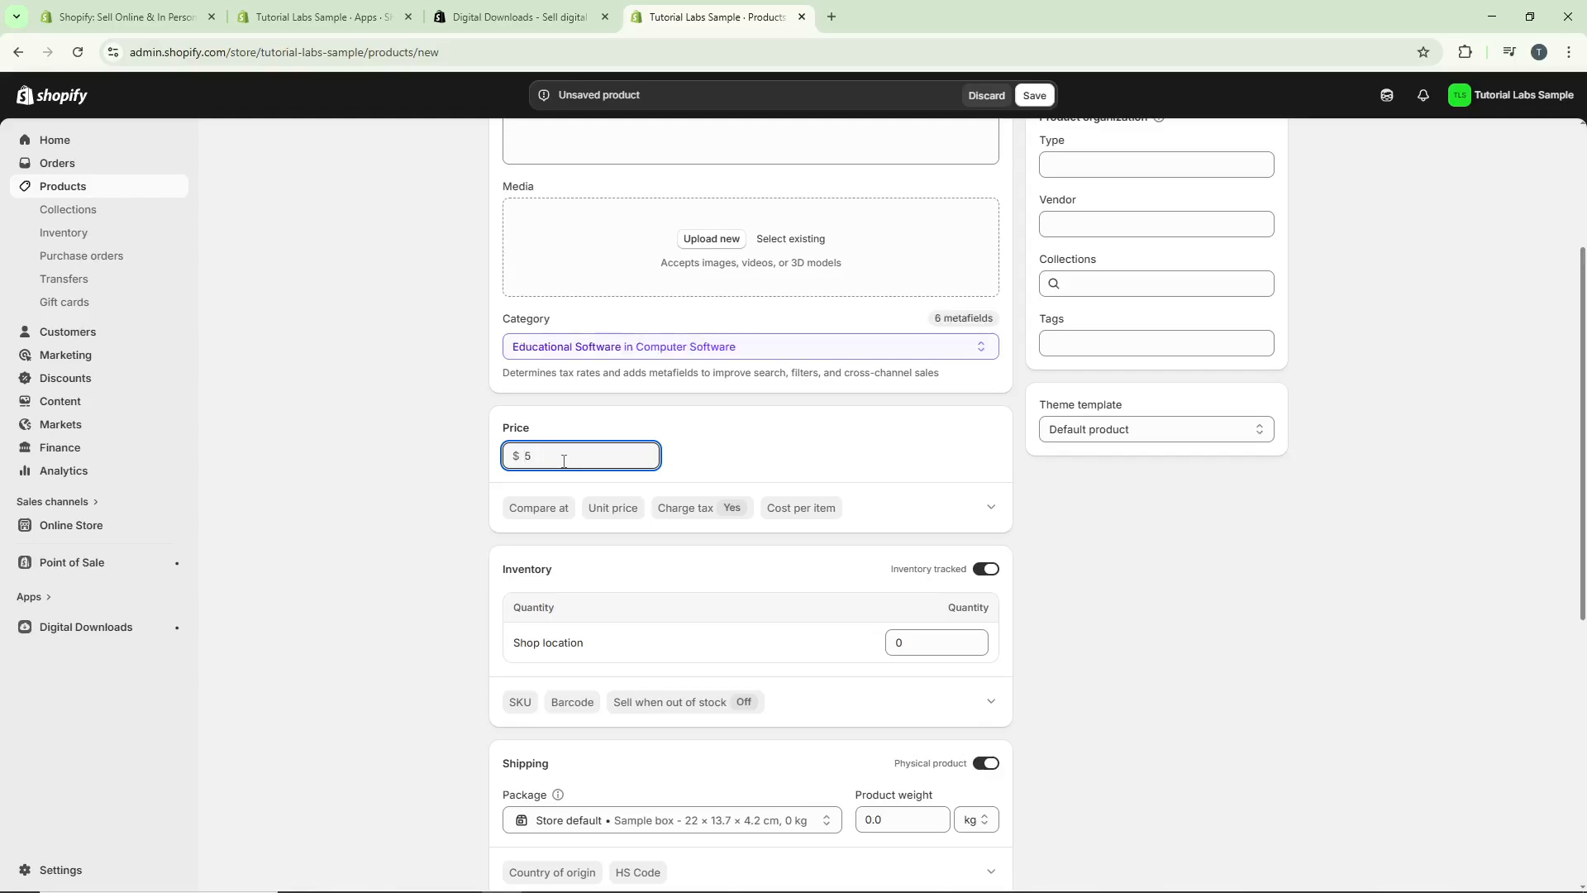
pyautogui.click(1087, 531)
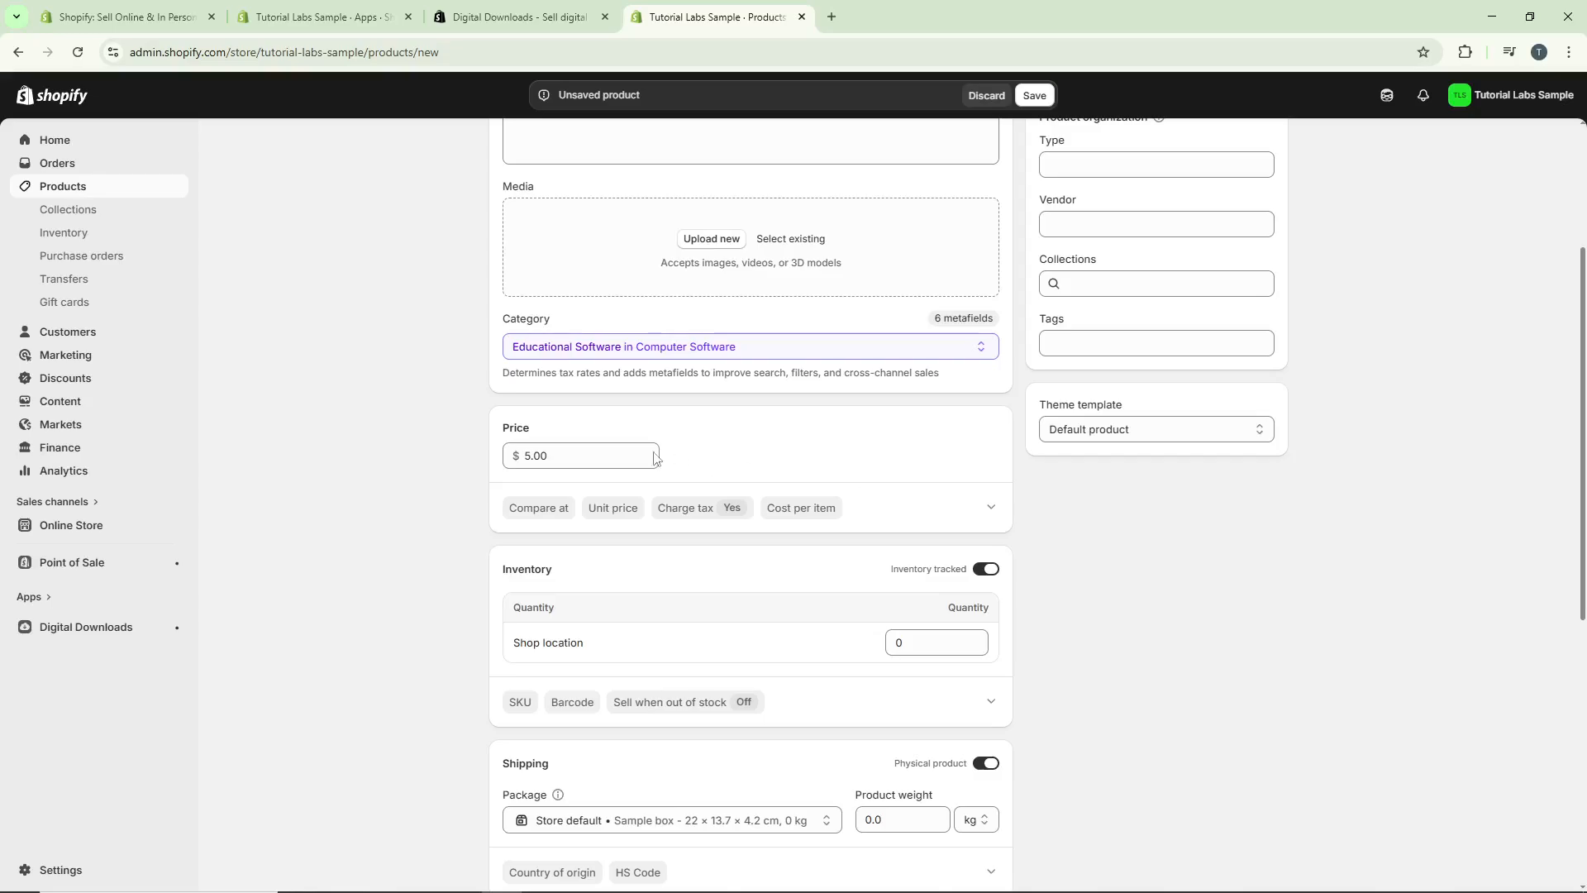
# Set the product's inventory quantity at Shop location to 999999
pyautogui.scroll(-3, 695, 455)
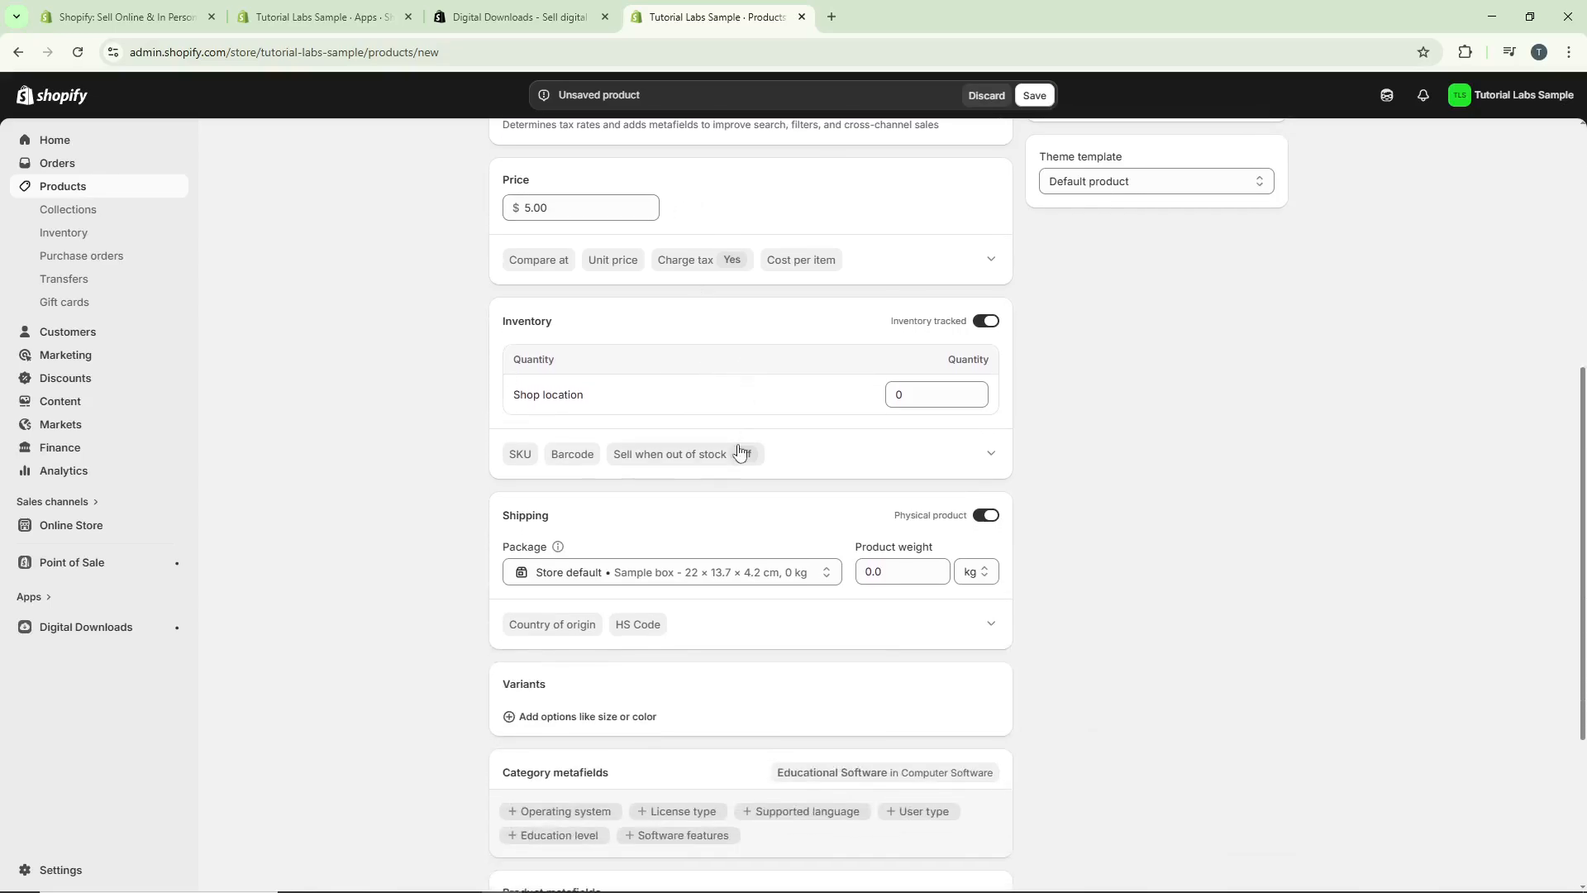
pyautogui.click(923, 403)
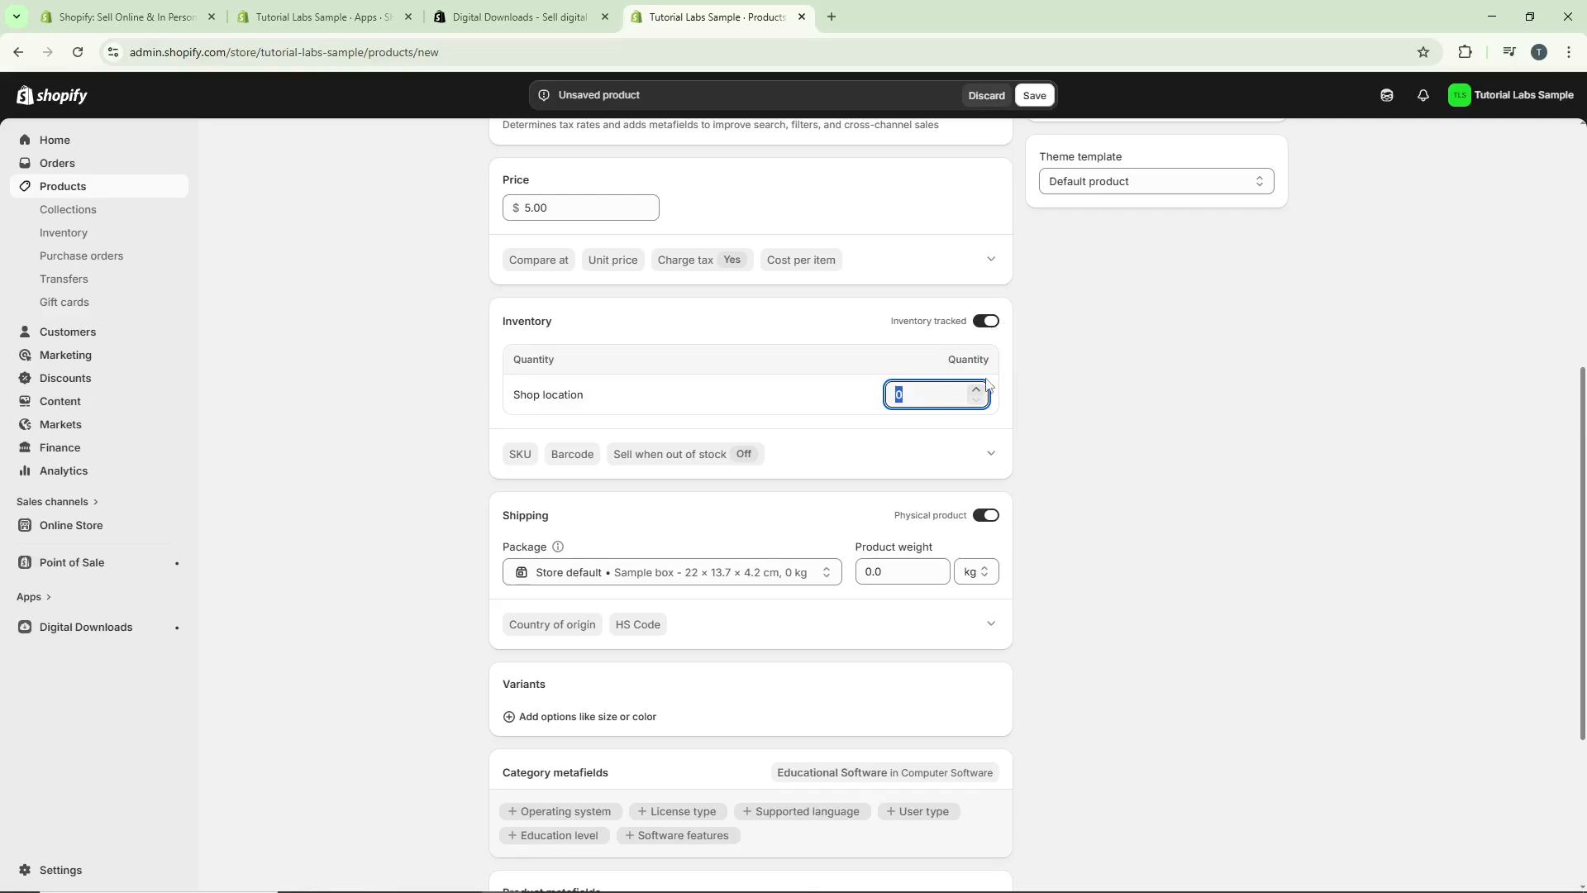
pyautogui.write('99999999')
pyautogui.click(1061, 419)
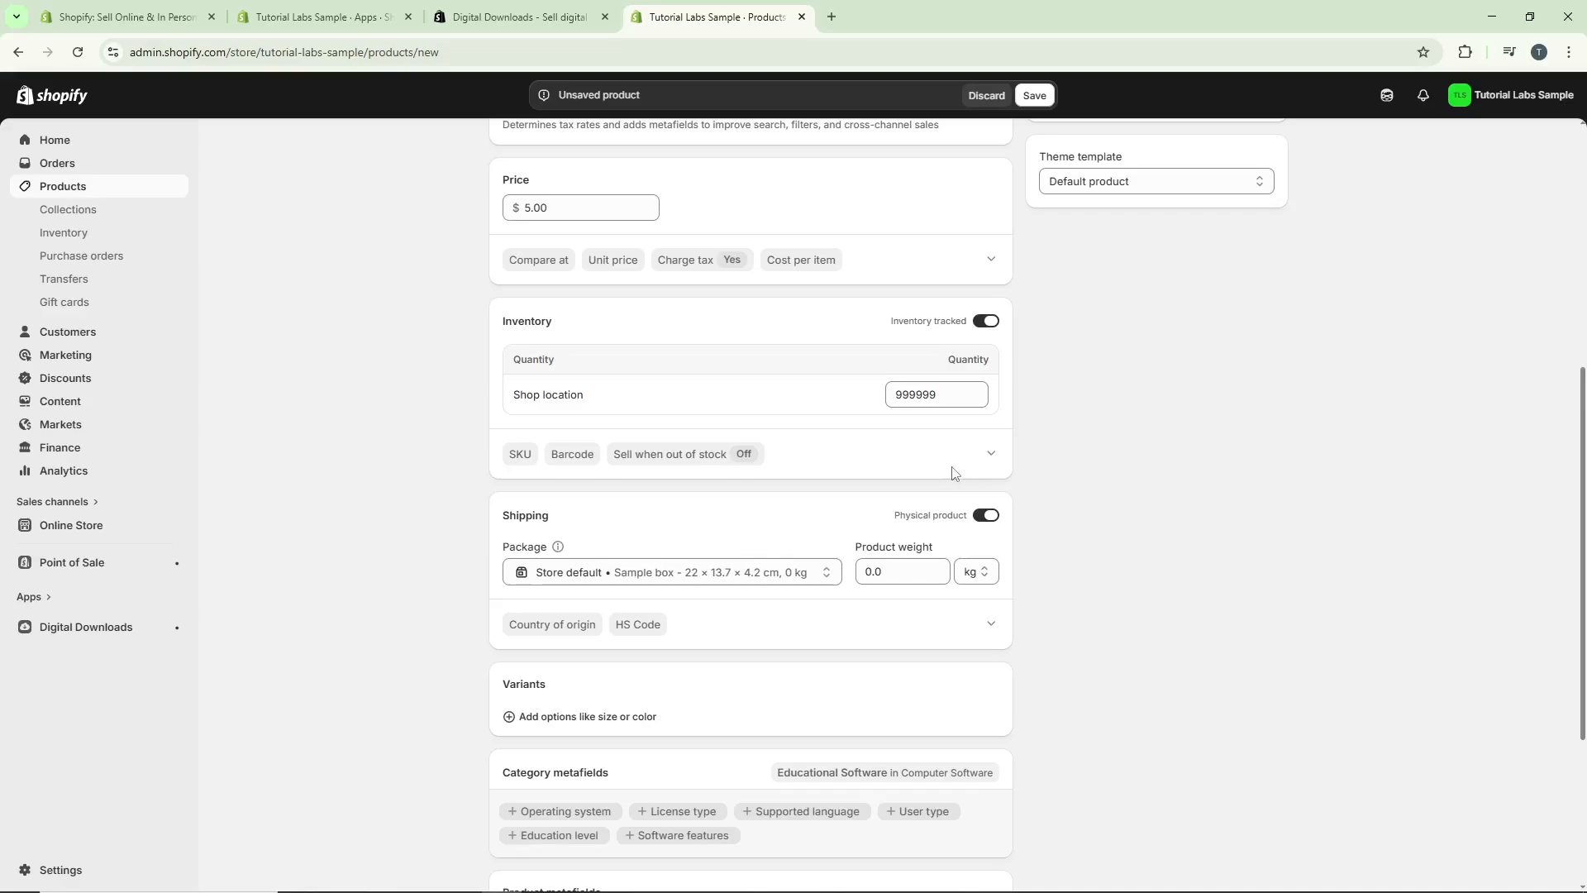
# Mark the product as not physical in its shipping settings
pyautogui.scroll(-1, 953, 473)
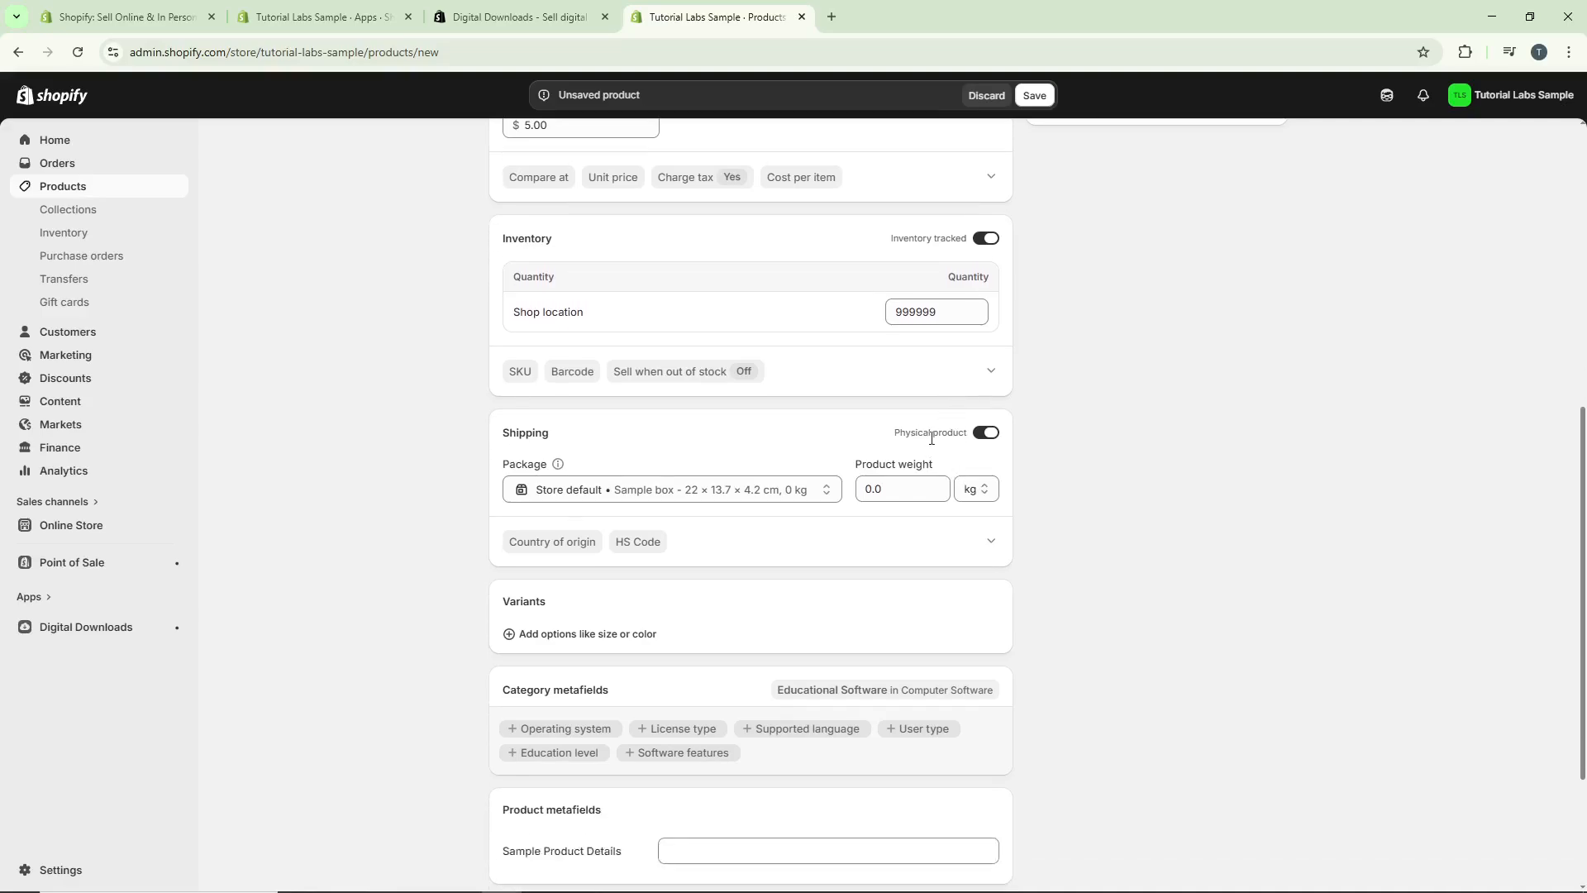
pyautogui.click(986, 433)
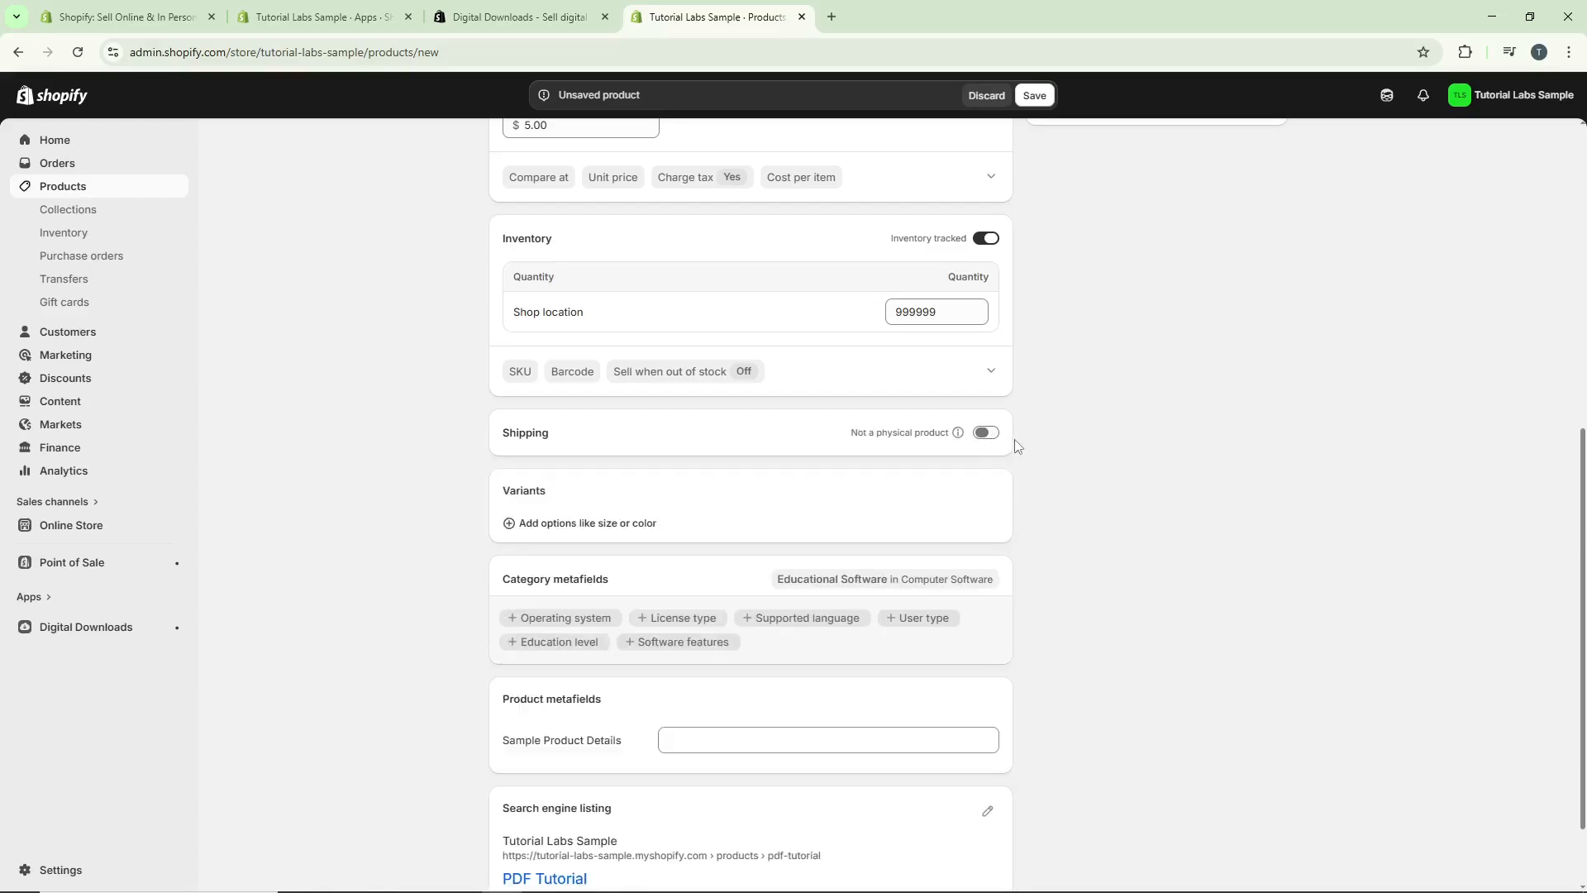
# Change the product's Shop location inventory quantity to 99999 and save the product
pyautogui.scroll(3, 1016, 443)
pyautogui.doubleClick(958, 562)
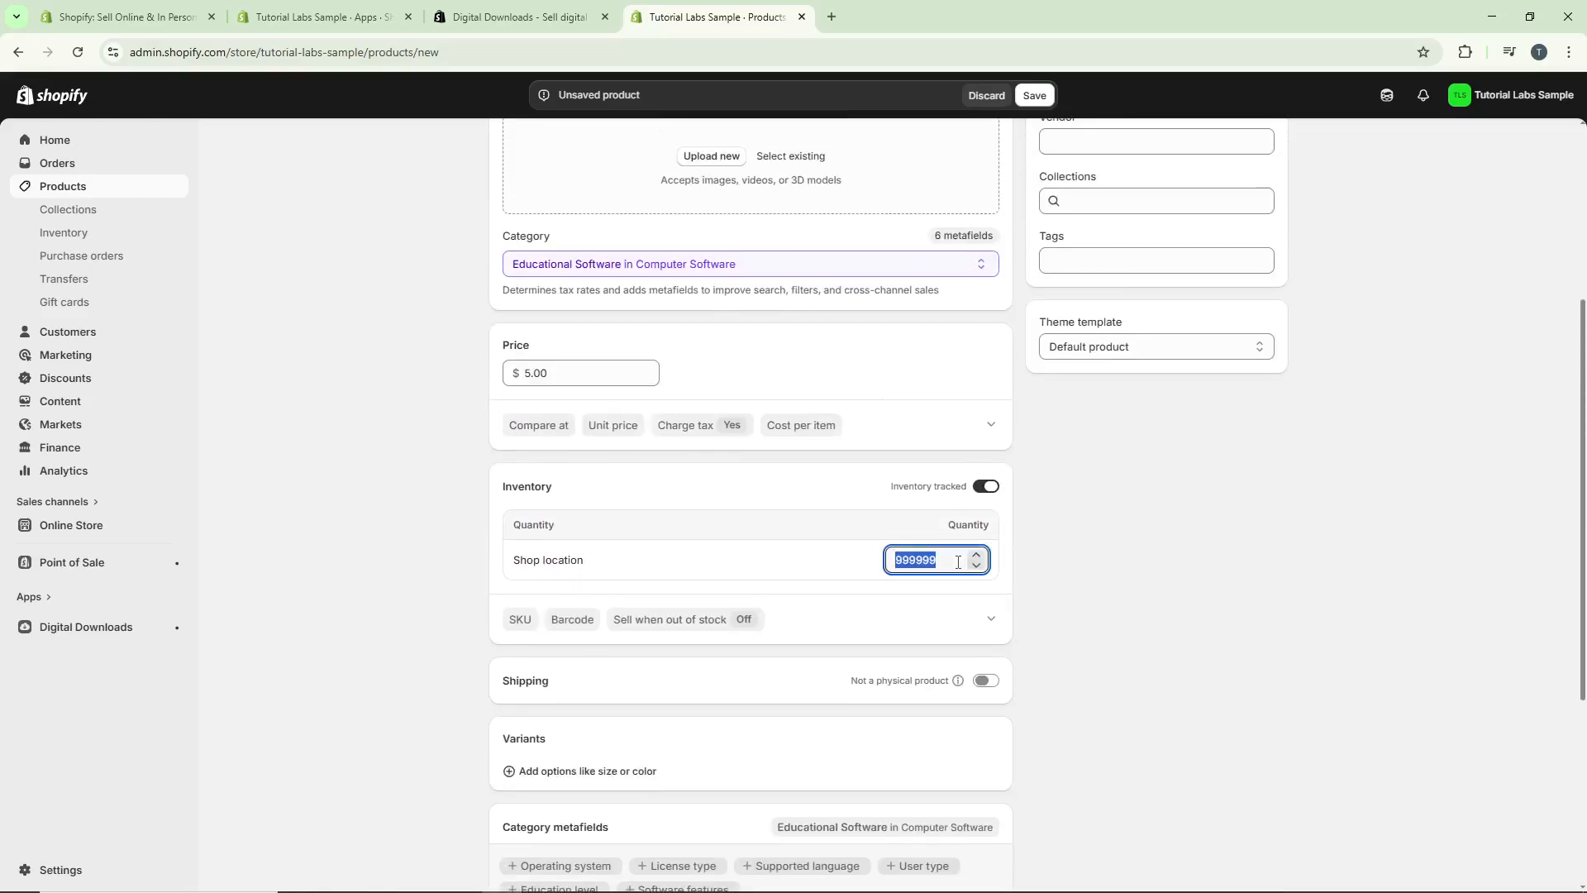
pyautogui.write('9')
pyautogui.click(1089, 534)
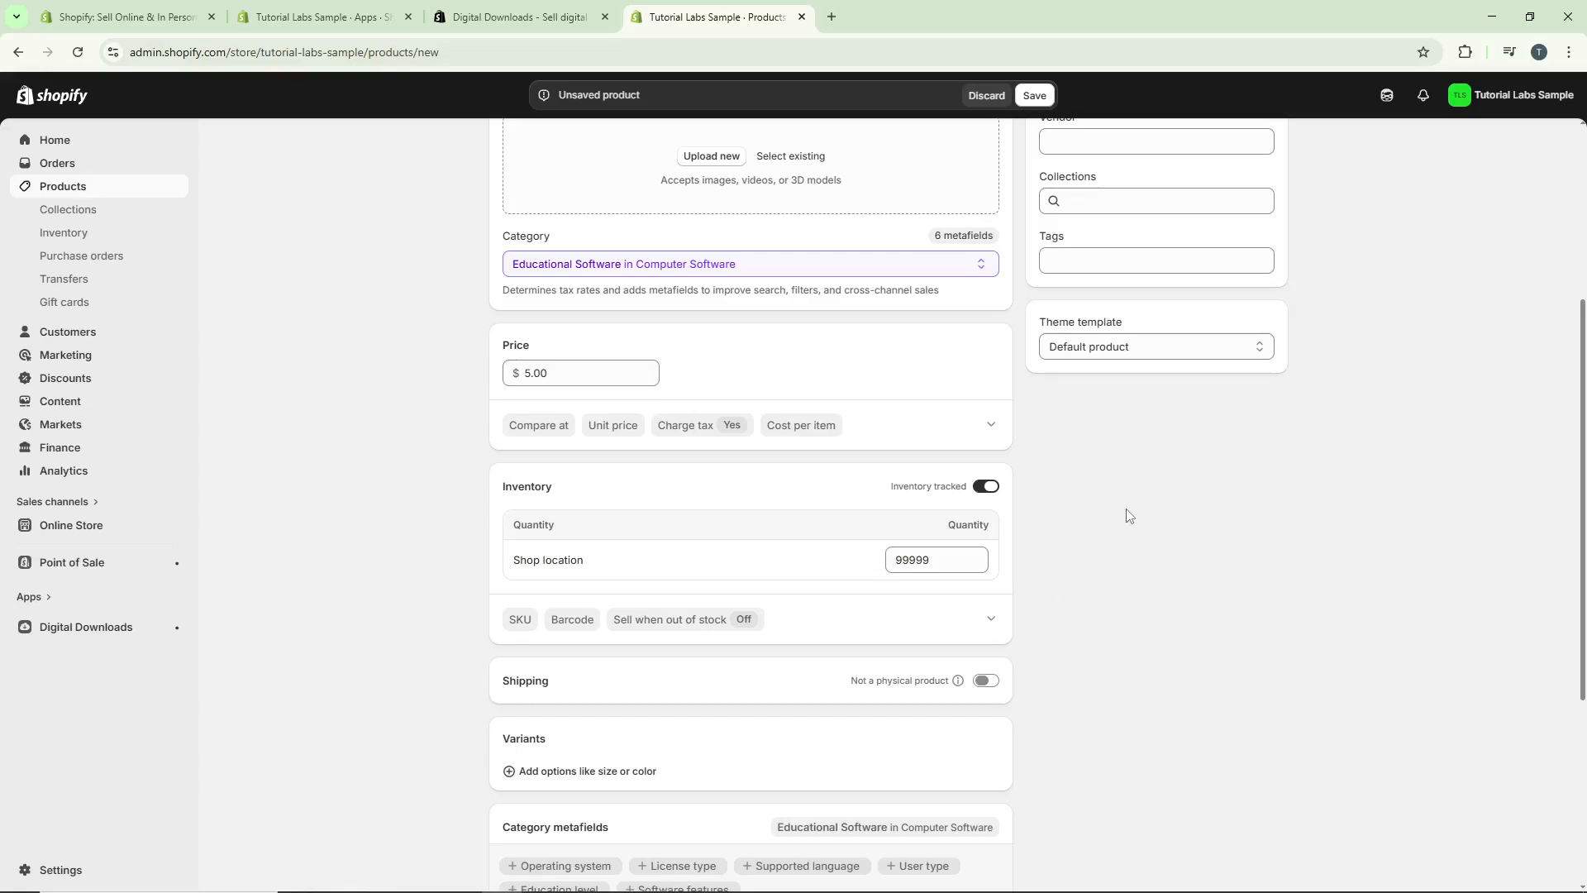
pyautogui.scroll(4, 1108, 517)
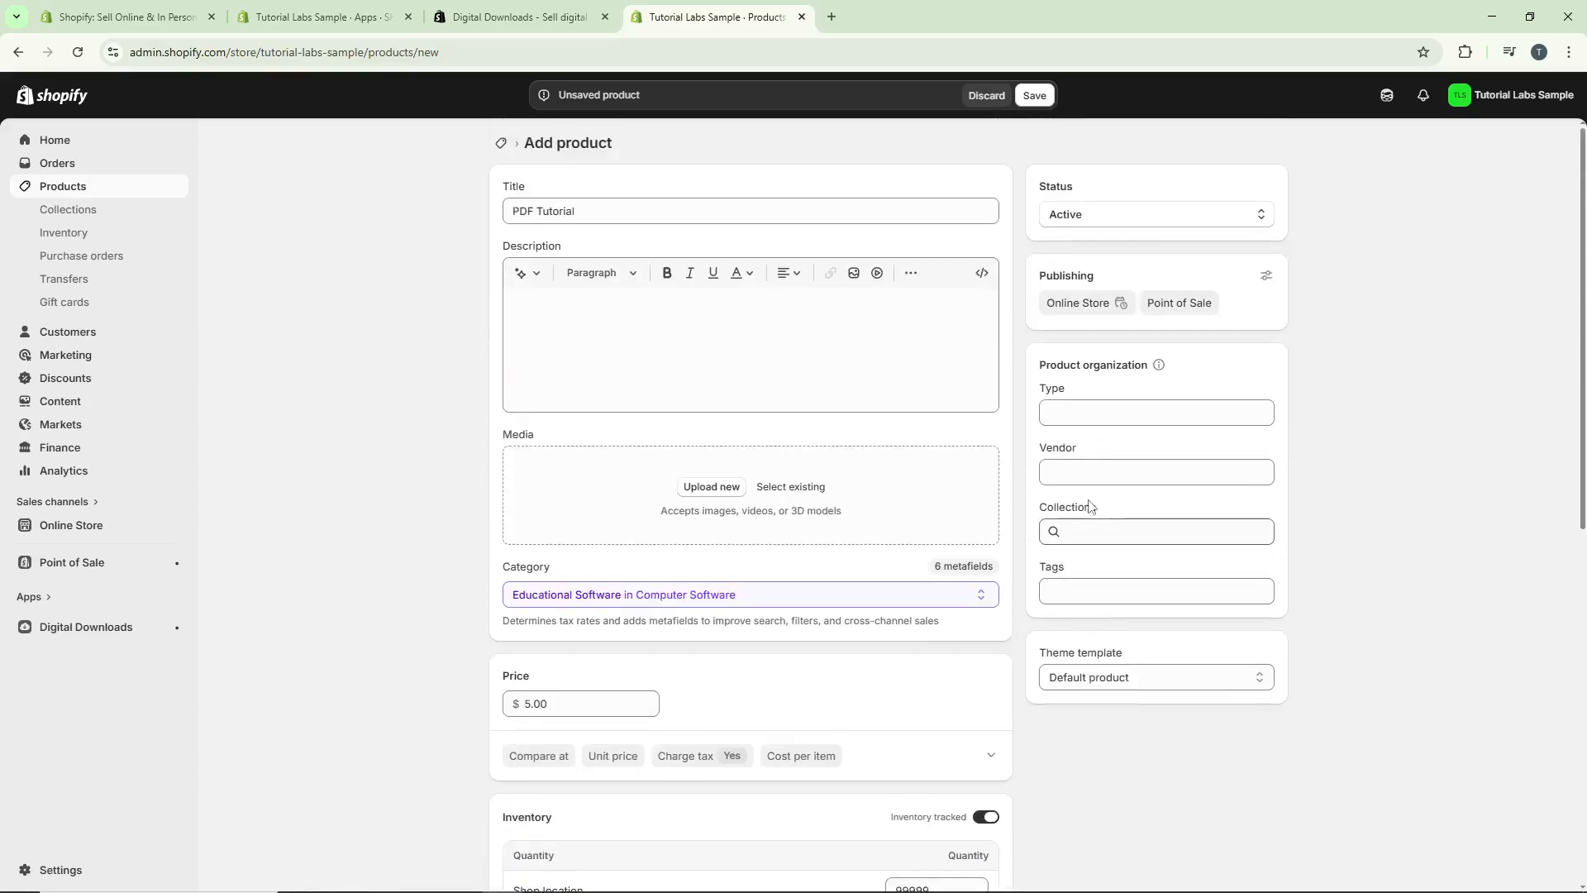
pyautogui.click(1040, 96)
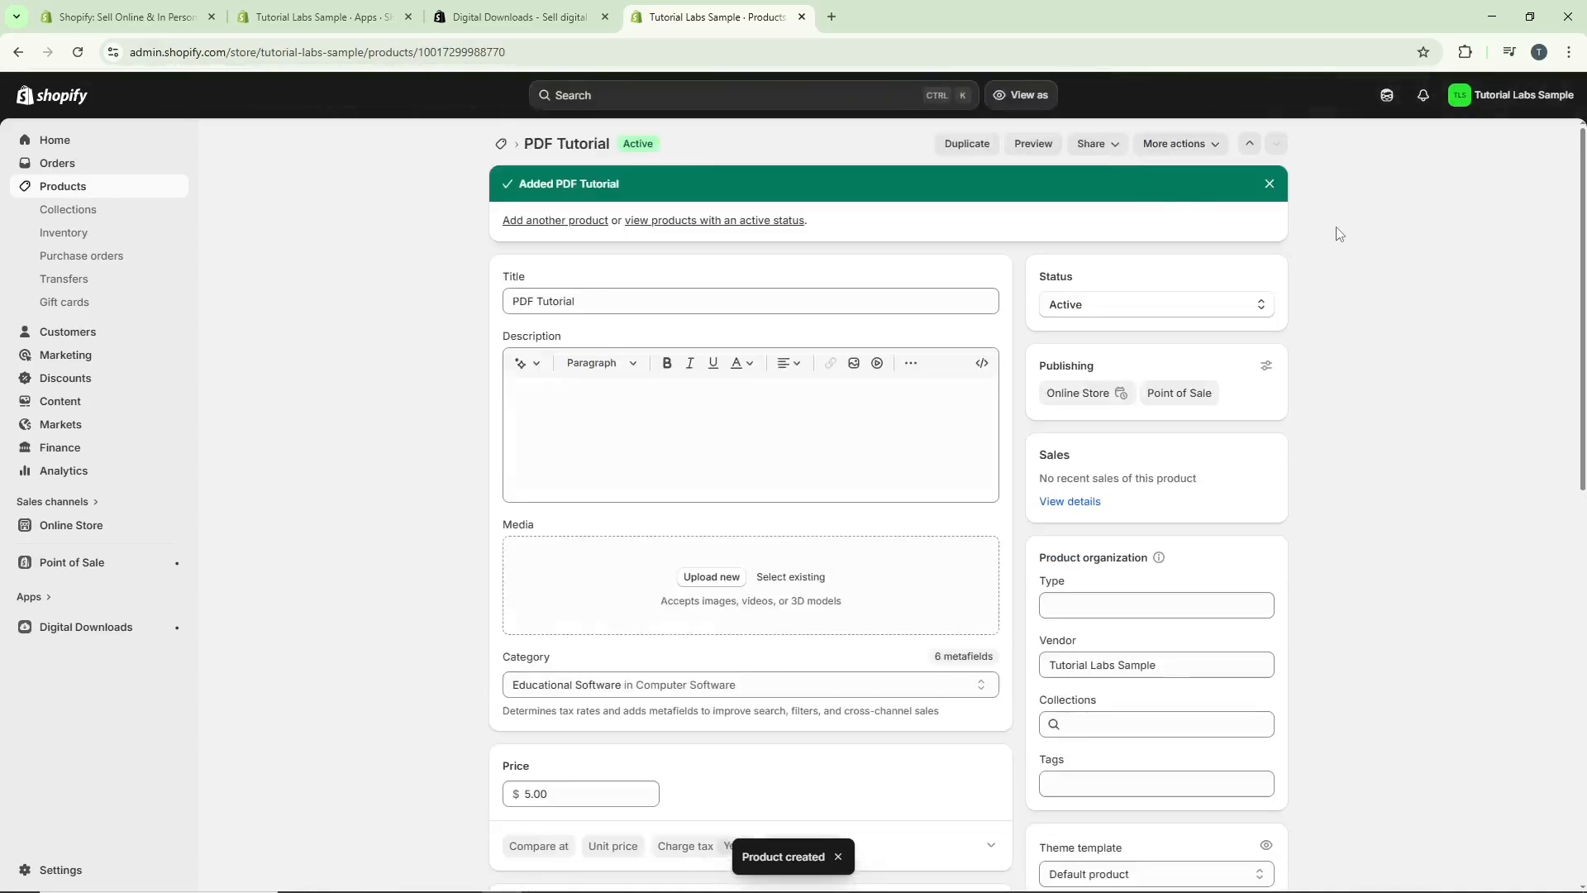
# Attach Sample.pdf from the Downloads folder to the PDF Tutorial product as its digital file and save the change
pyautogui.click(1200, 159)
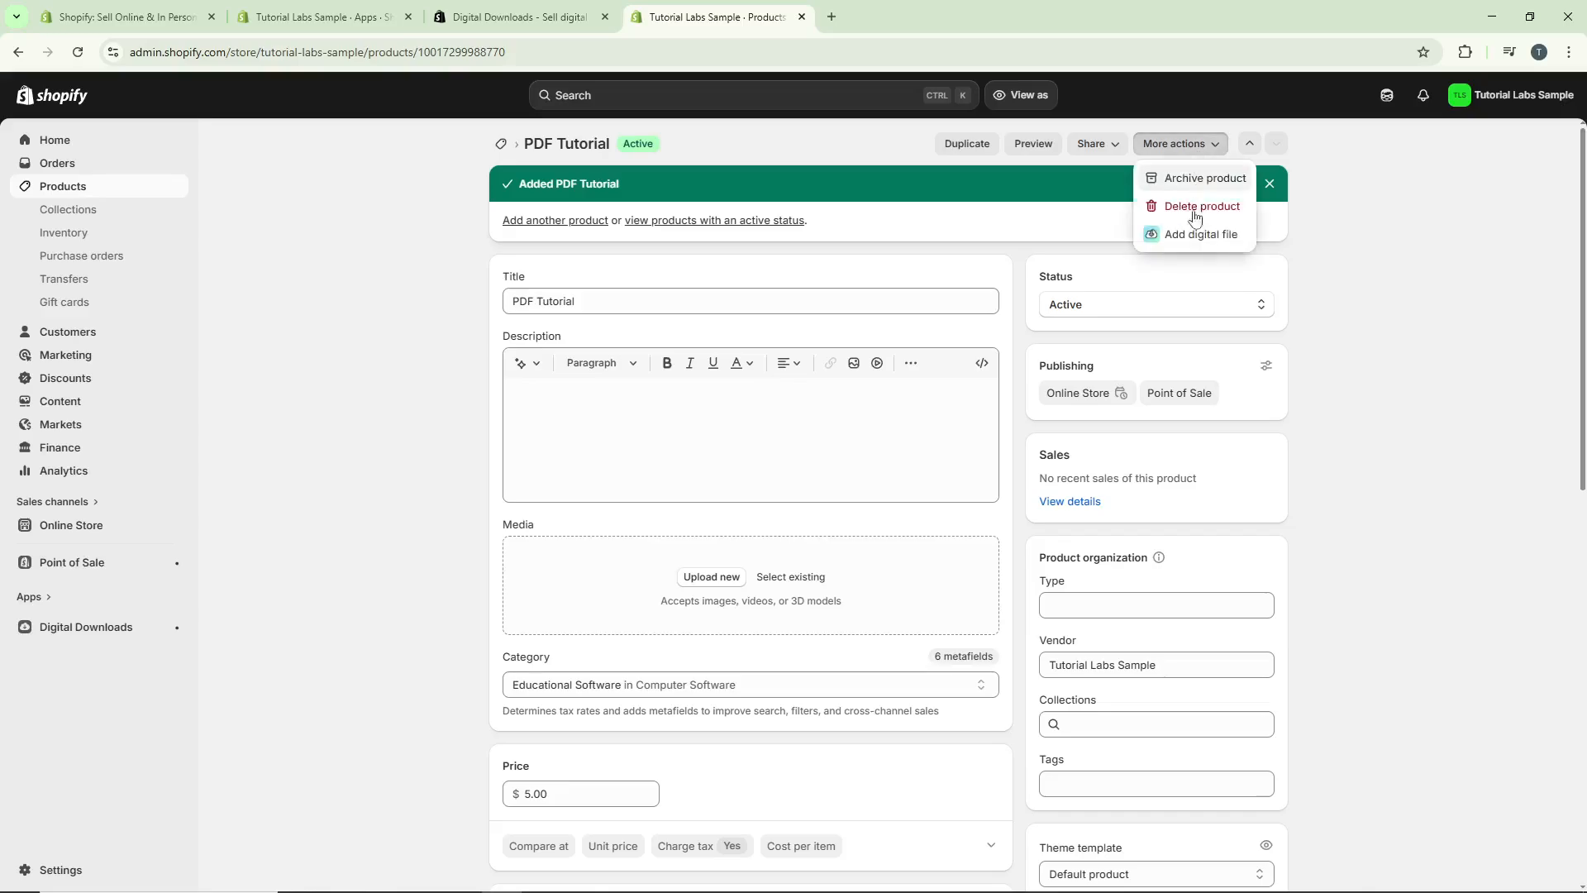
pyautogui.click(1205, 240)
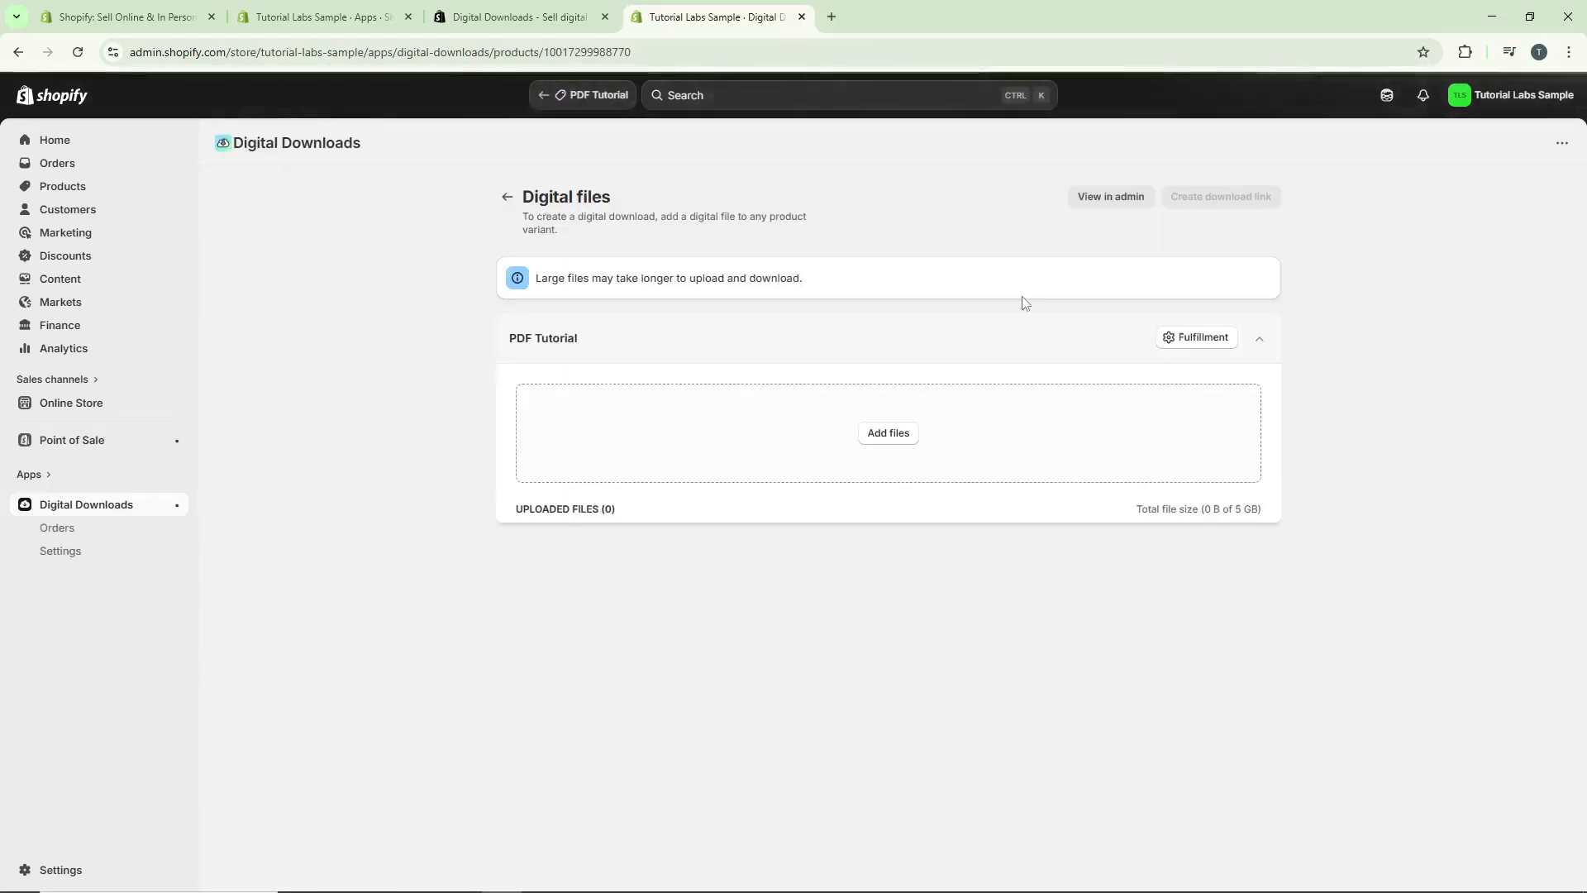
pyautogui.click(871, 440)
pyautogui.click(65, 147)
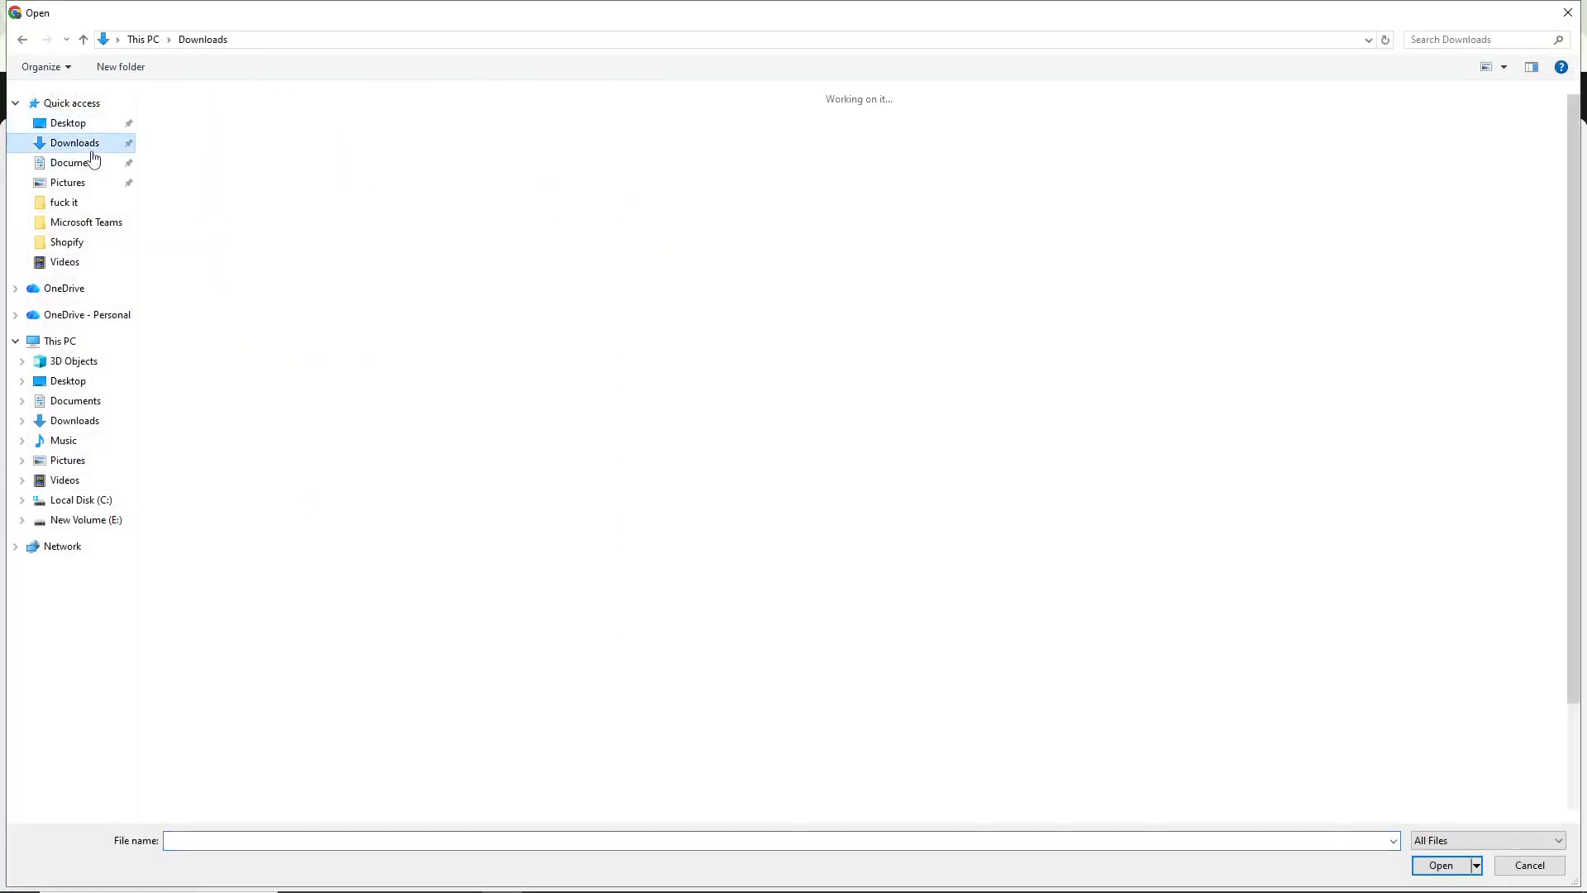
pyautogui.scroll(-1, 618, 377)
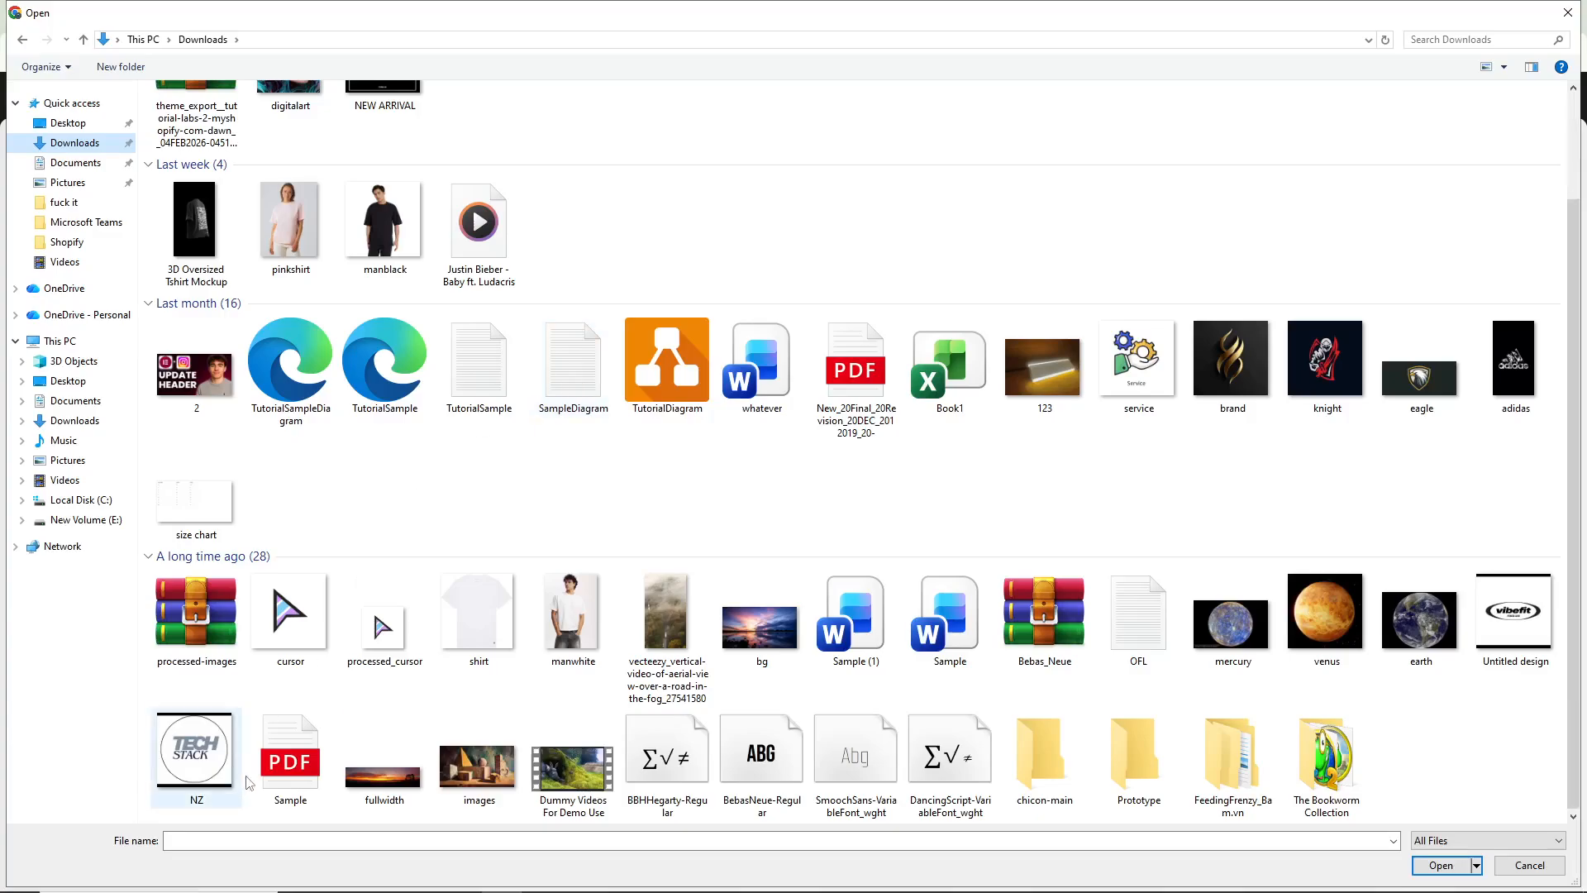
pyautogui.doubleClick(288, 762)
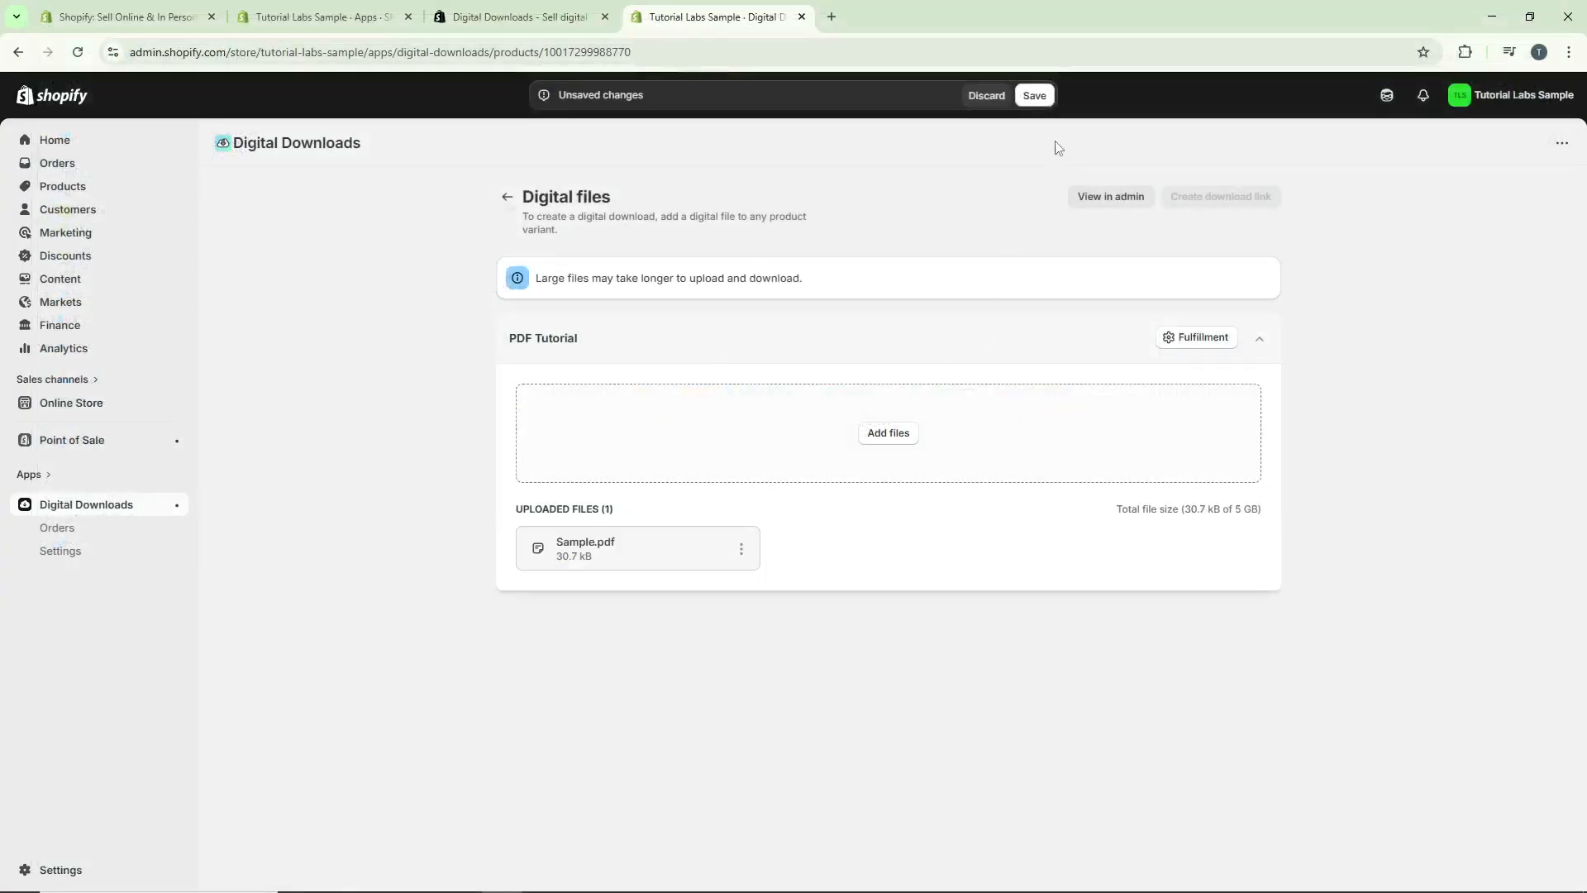
pyautogui.click(1039, 106)
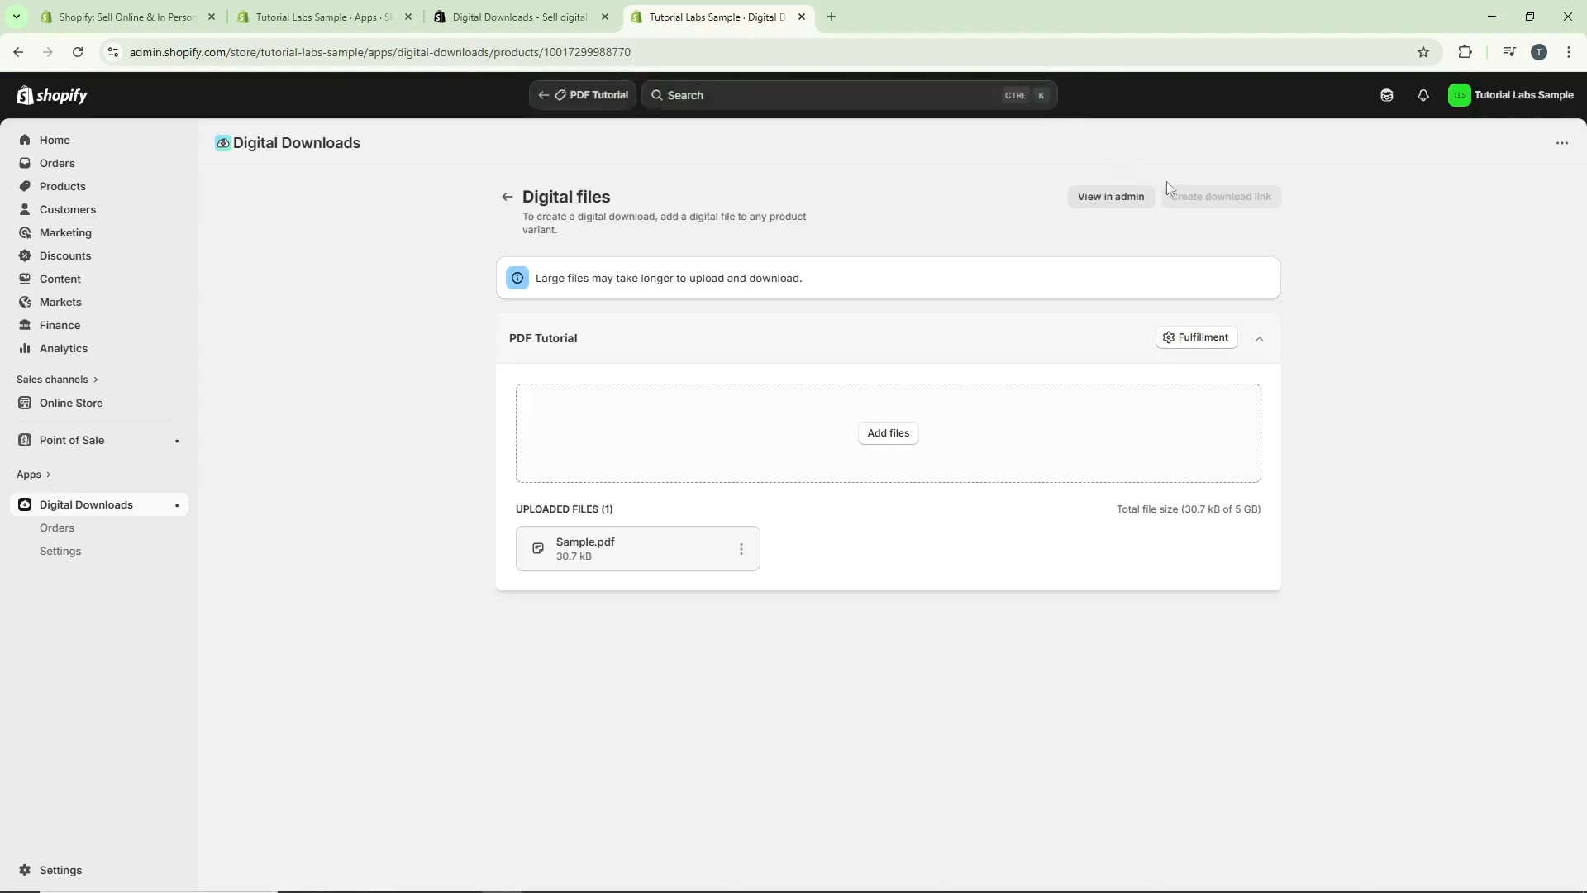